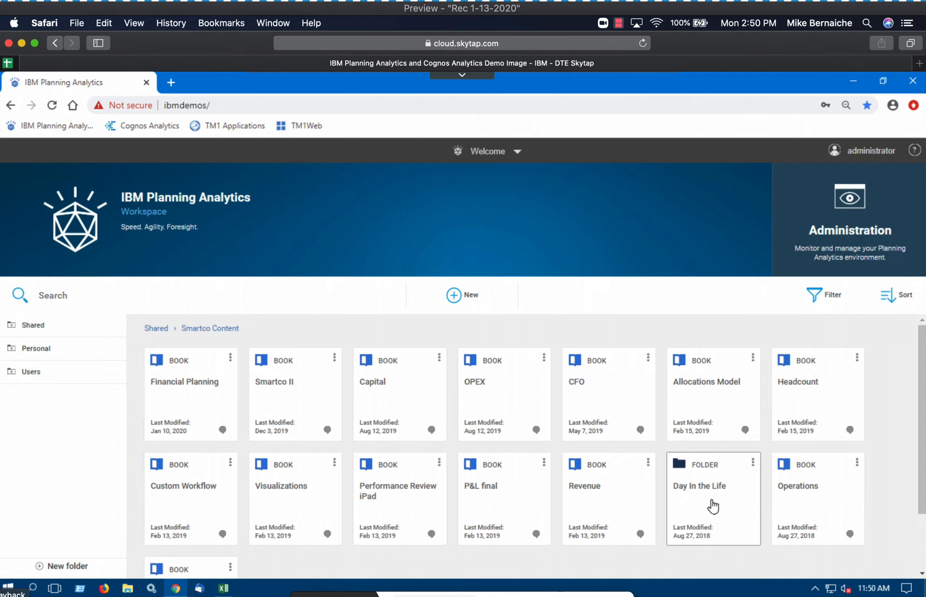
# Step: Look into the Day In the Life folder and switch to the open Smartco - Bottom Up Plan book
pyautogui.click(714, 501)
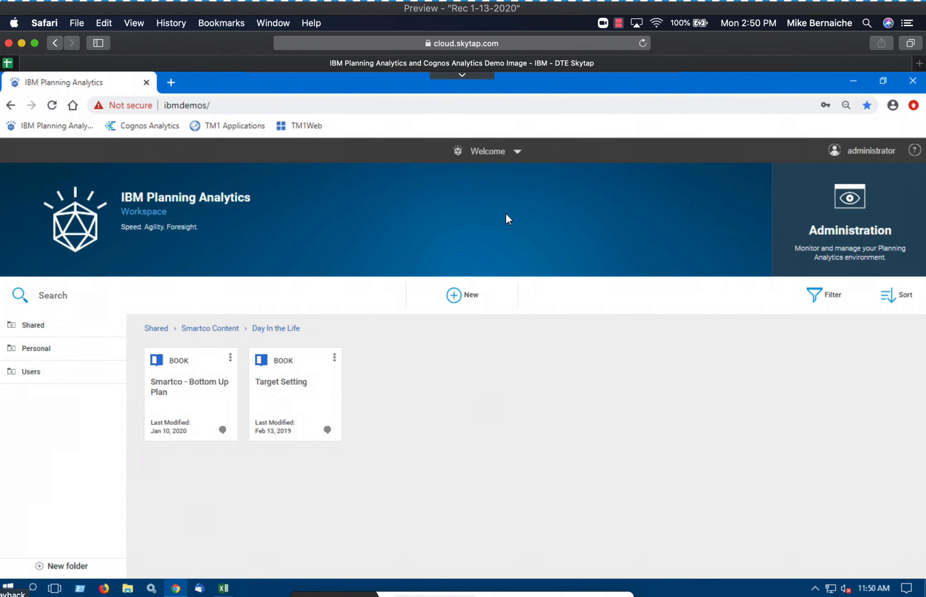
pyautogui.click(517, 154)
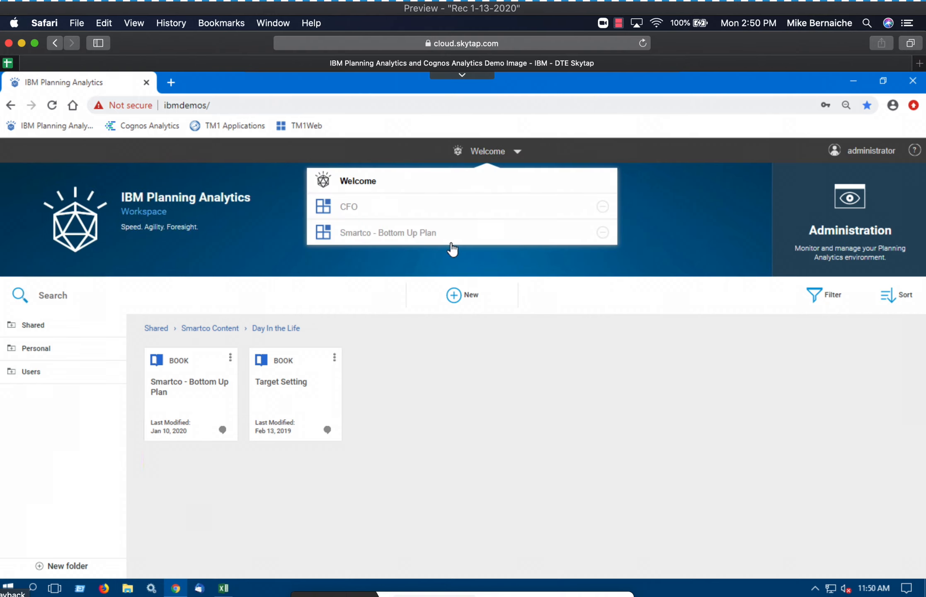
pyautogui.click(427, 240)
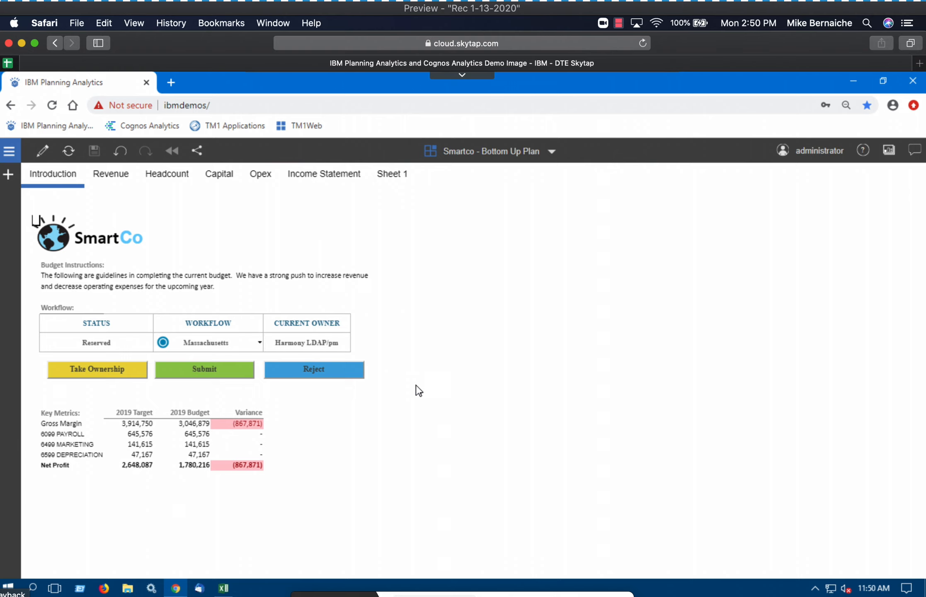
# Step: Set the budget workflow node to Michigan and take ownership of it
pyautogui.click(260, 348)
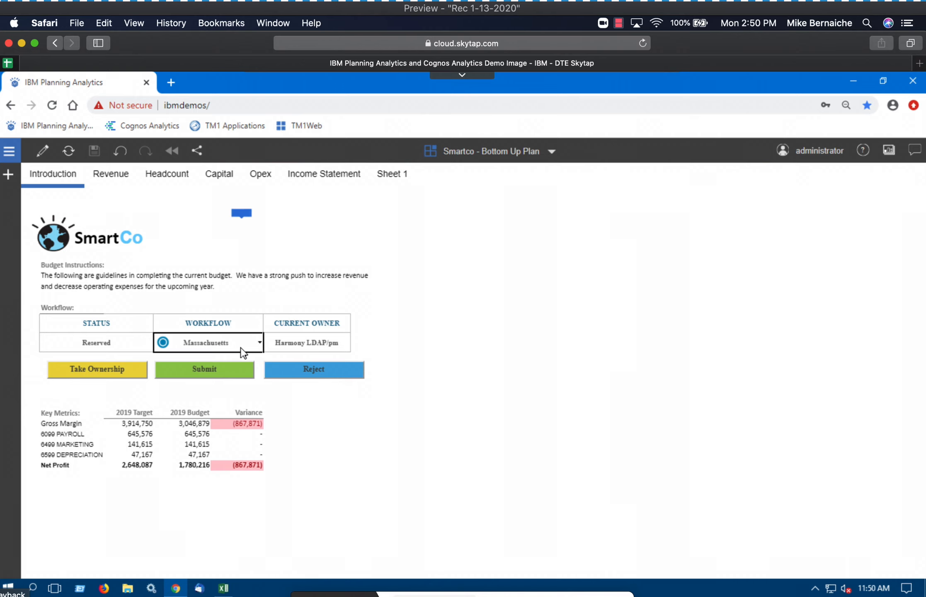
pyautogui.click(260, 348)
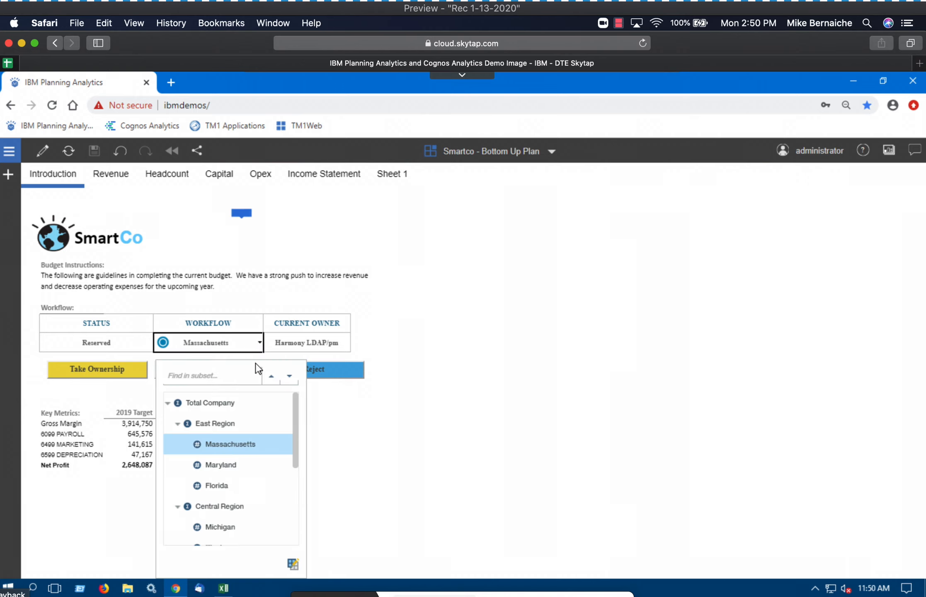
pyautogui.click(229, 524)
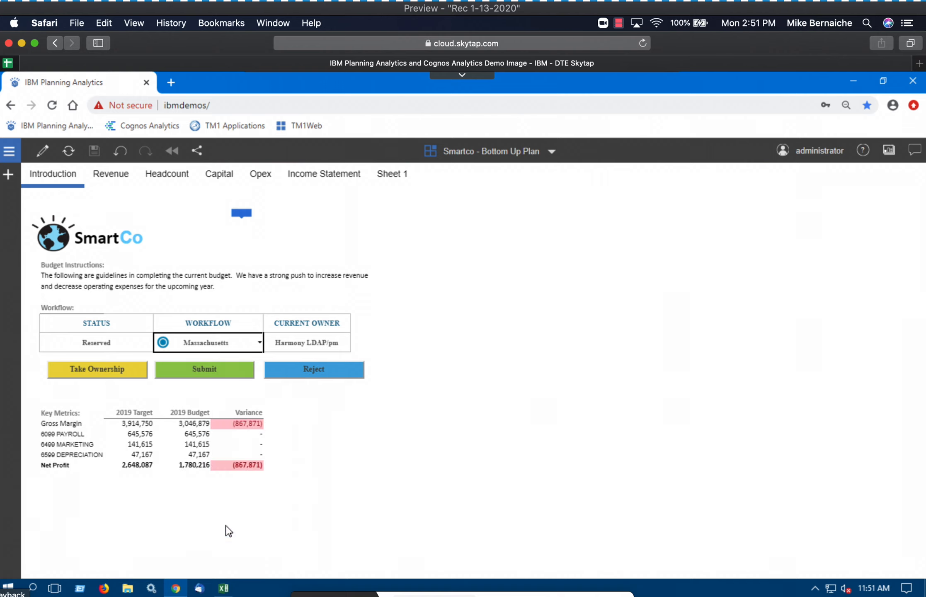
pyautogui.click(139, 369)
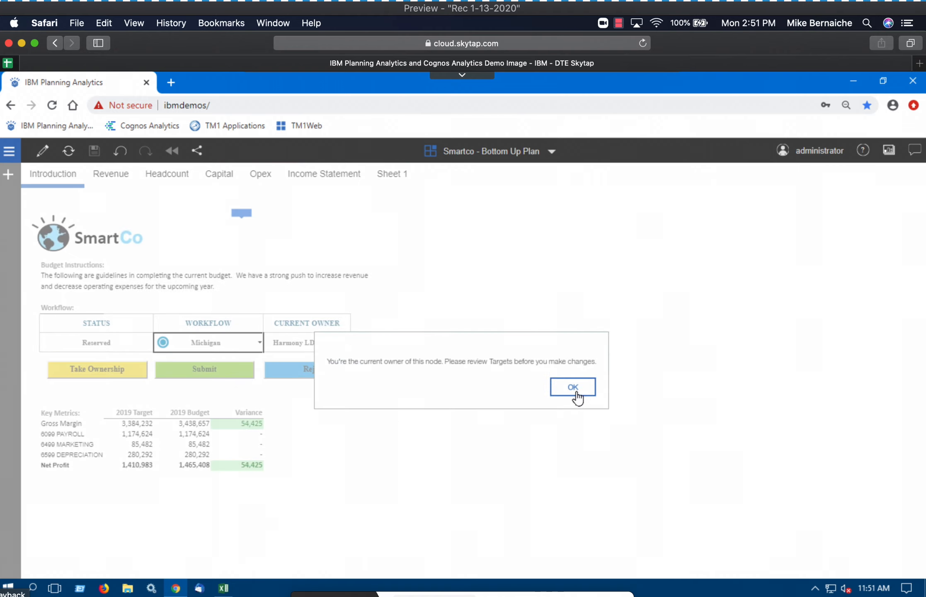
pyautogui.click(574, 388)
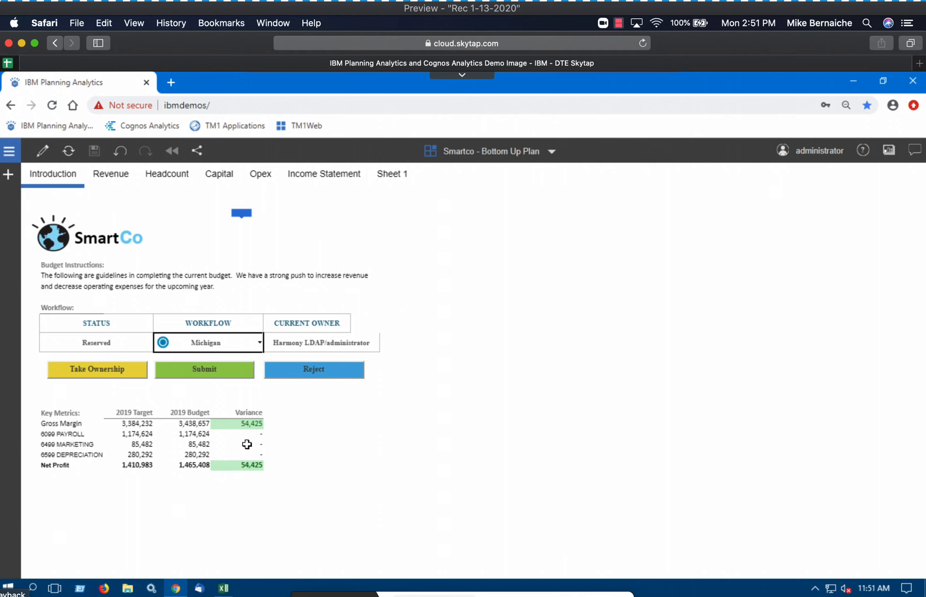
# Step: On the Revenue sheet, set the organization to Michigan
pyautogui.click(117, 178)
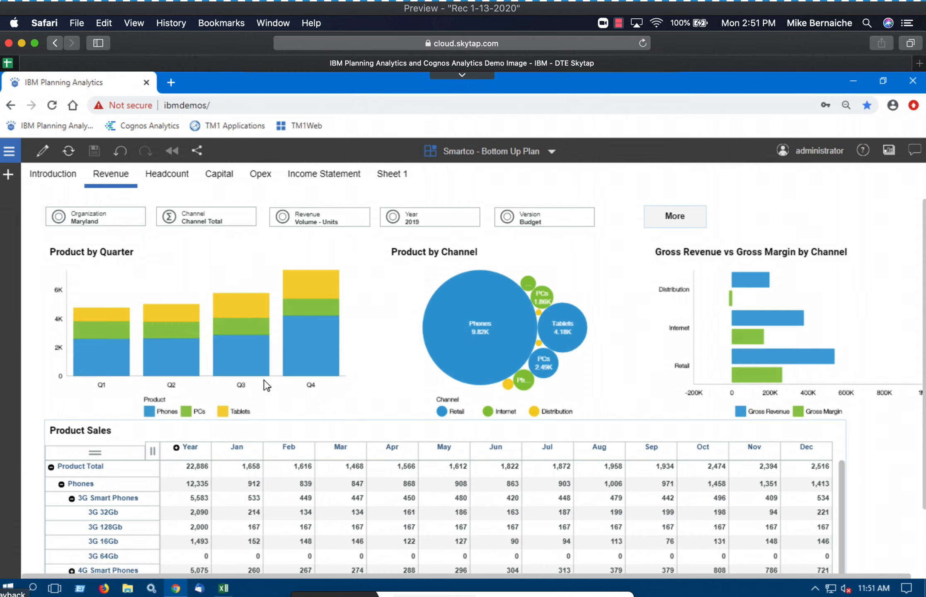
pyautogui.click(95, 217)
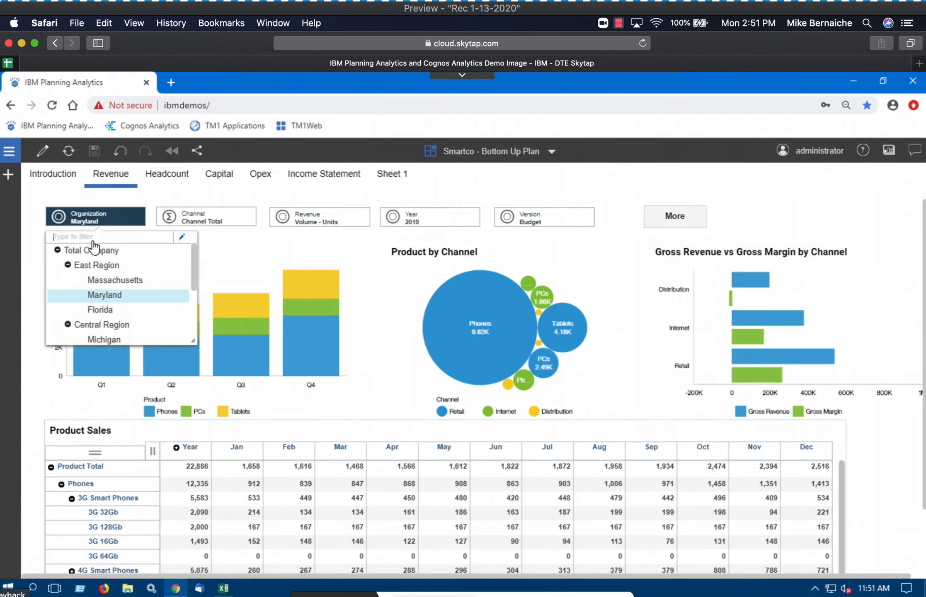
pyautogui.click(97, 338)
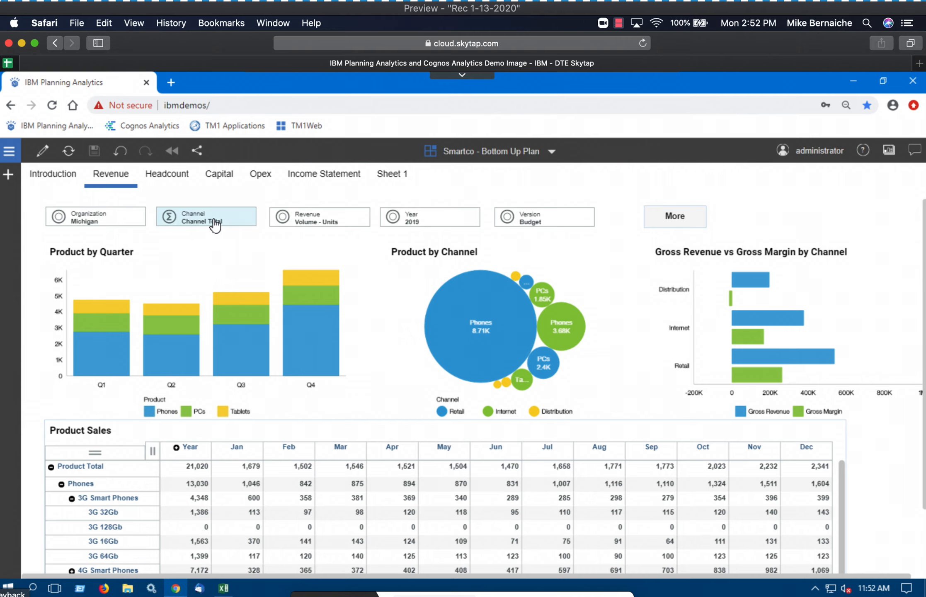
# Step: Review Michigan's sales by Retail, Internet and Distribution channel, return to Channel Total, and look over the available revenue measures
pyautogui.click(215, 225)
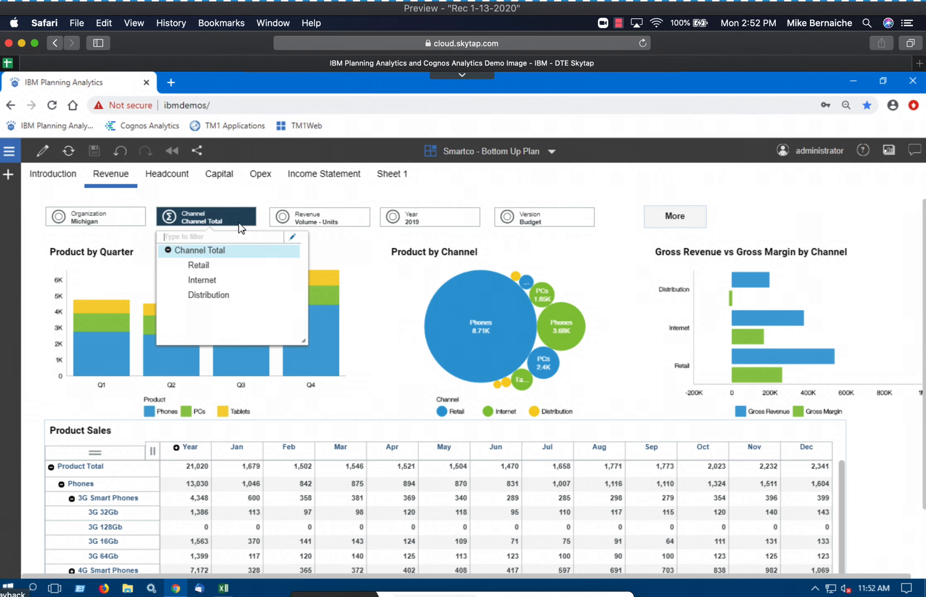
pyautogui.click(214, 265)
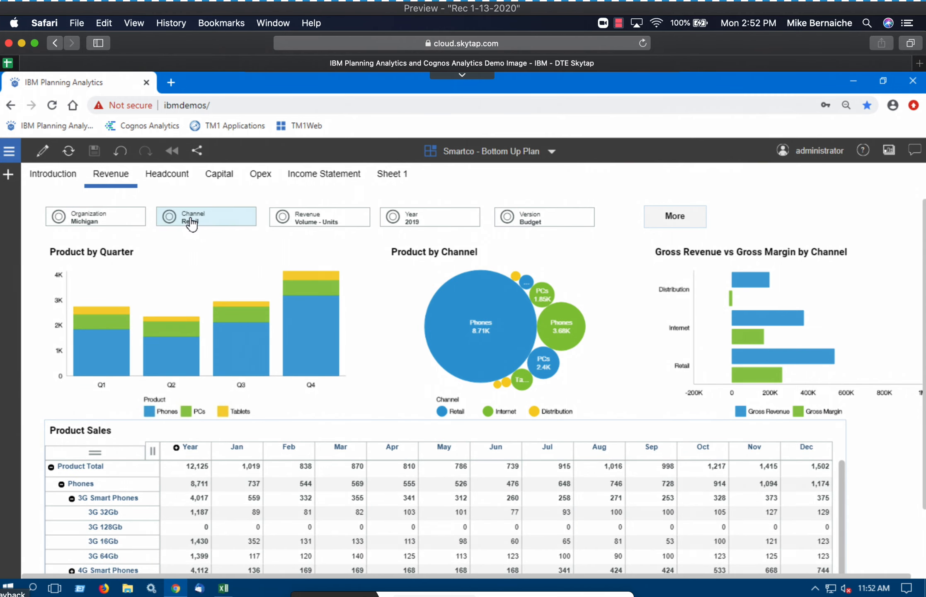
pyautogui.click(192, 224)
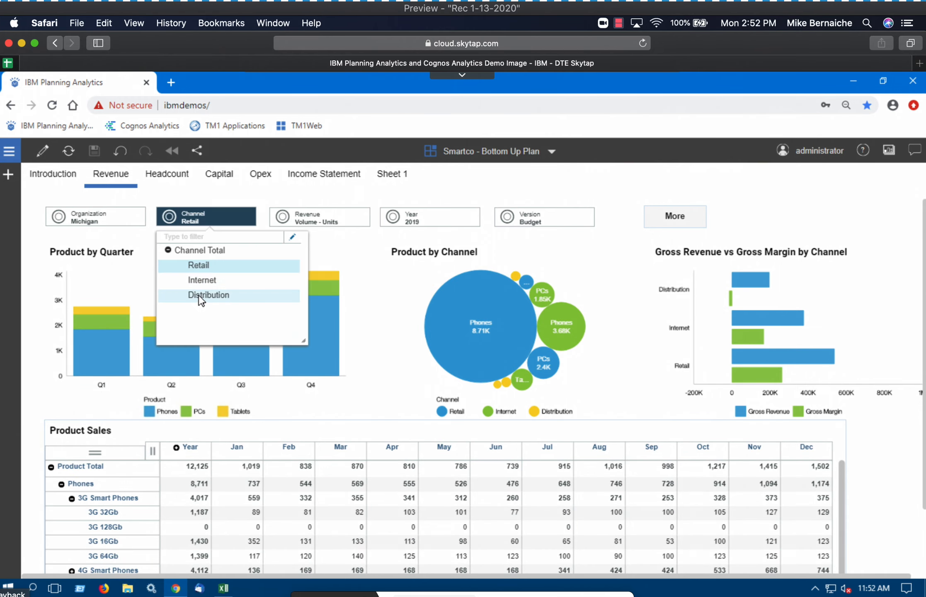
pyautogui.click(199, 282)
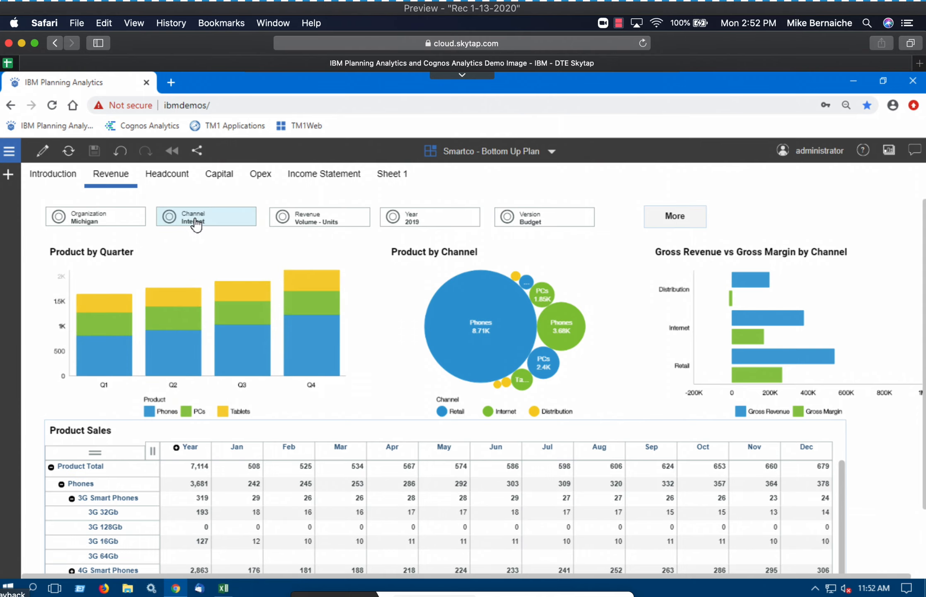
pyautogui.click(197, 225)
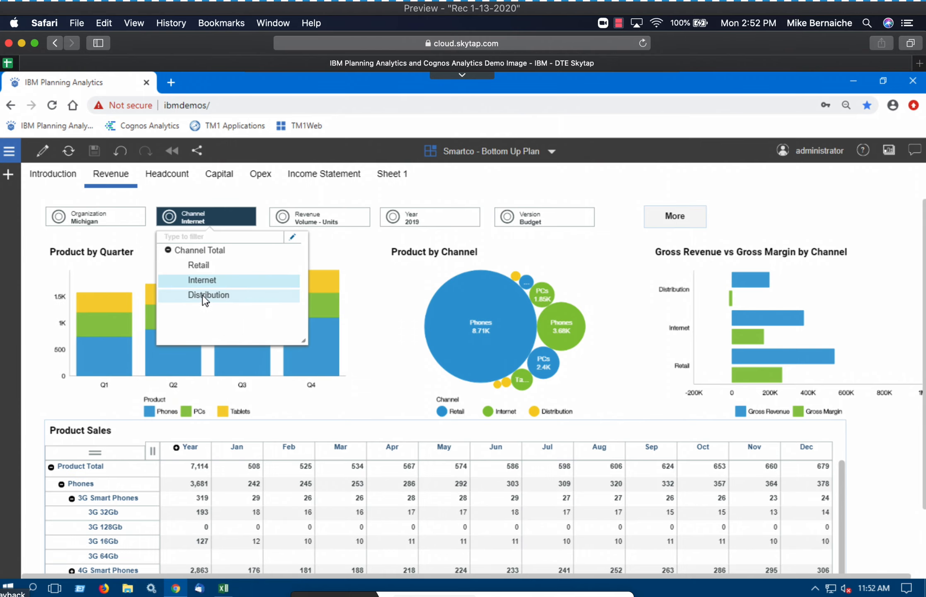
pyautogui.click(202, 295)
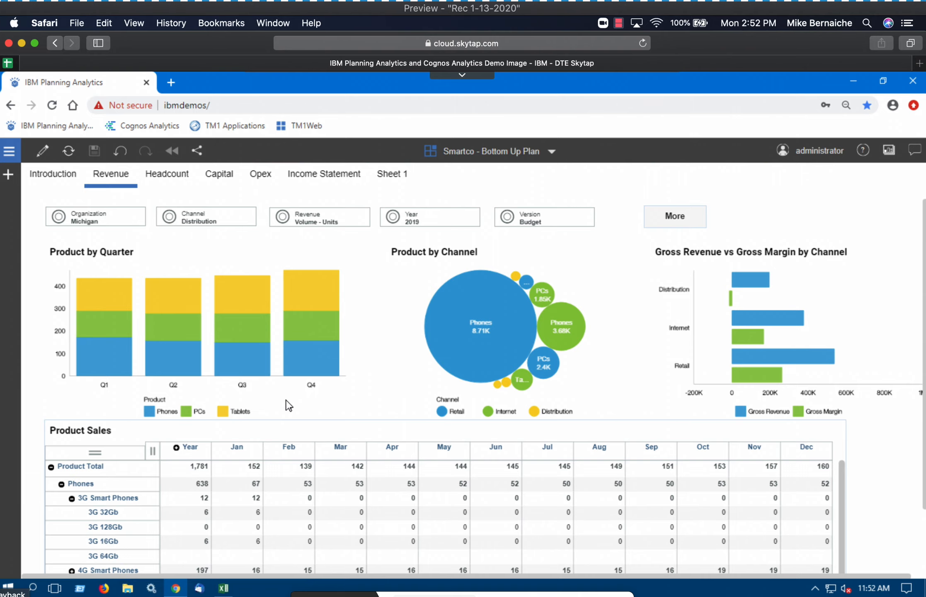
pyautogui.click(206, 221)
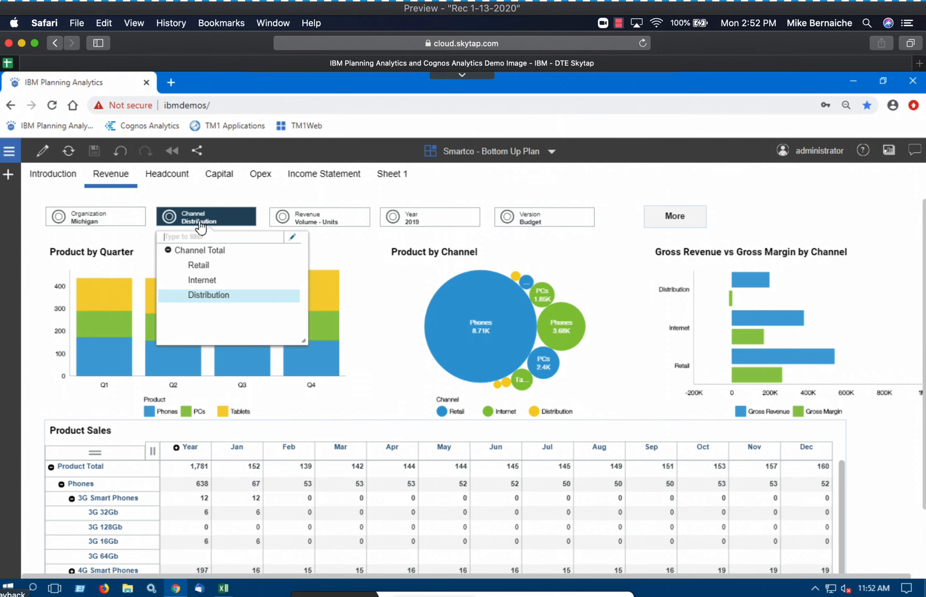
pyautogui.click(195, 250)
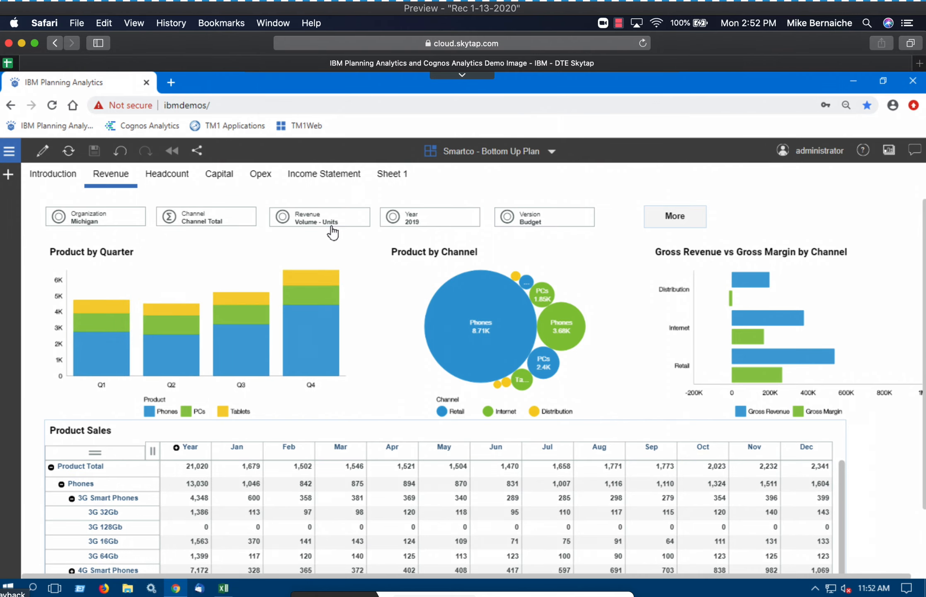
pyautogui.click(341, 229)
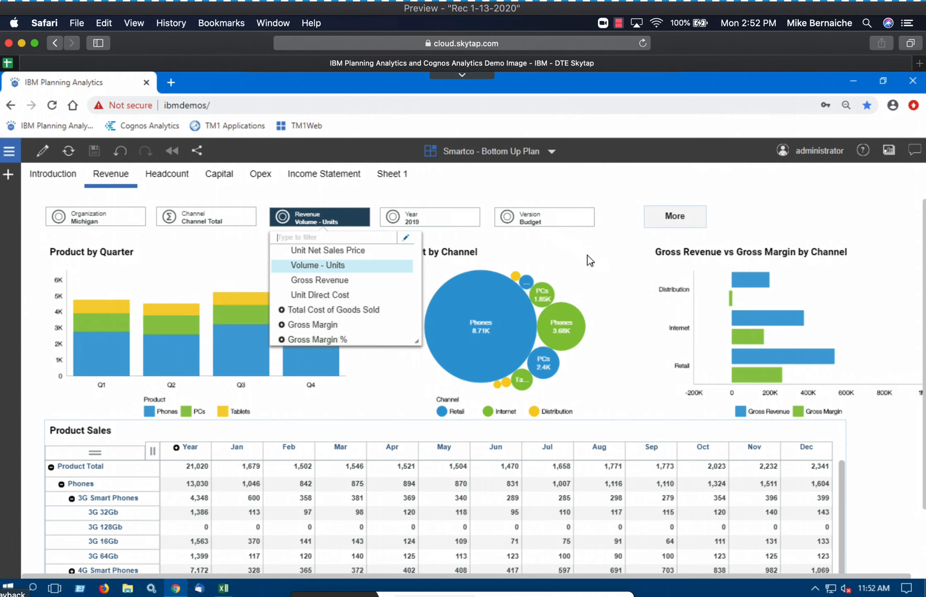
pyautogui.click(604, 280)
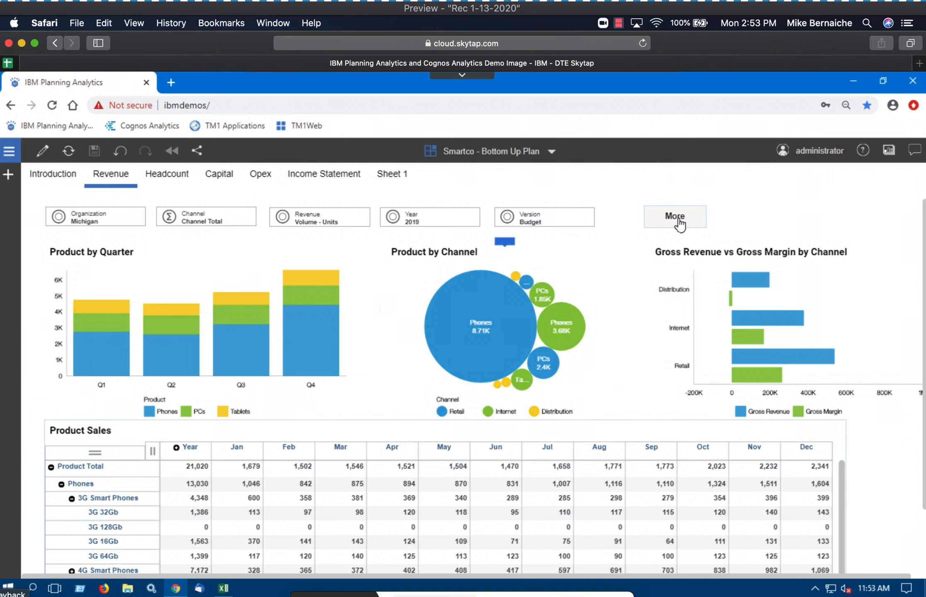
# Step: Open the Product Unit Forecast sheet of the detailed Revenue book and expand 3G Smart Phones to show its products
pyautogui.click(678, 220)
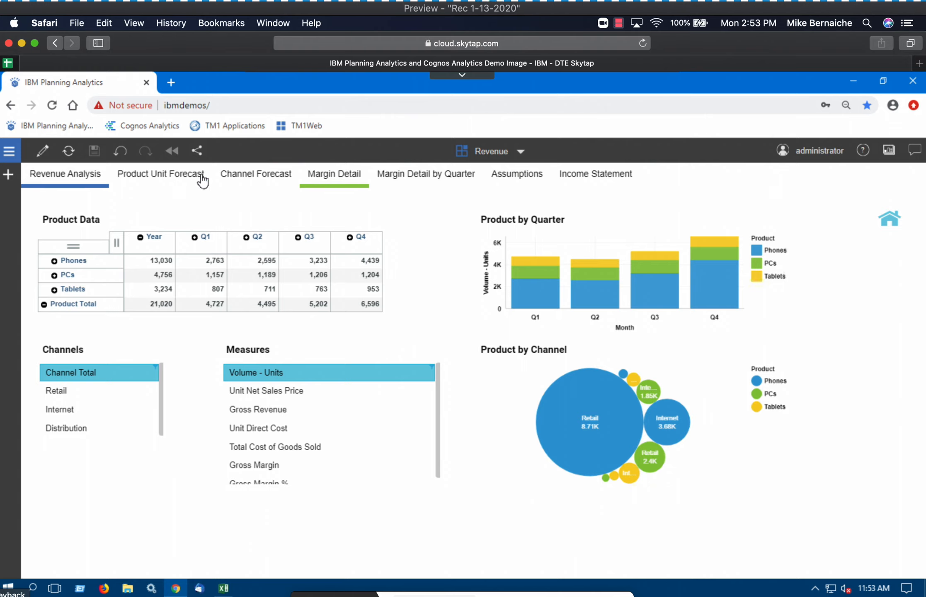
pyautogui.click(172, 178)
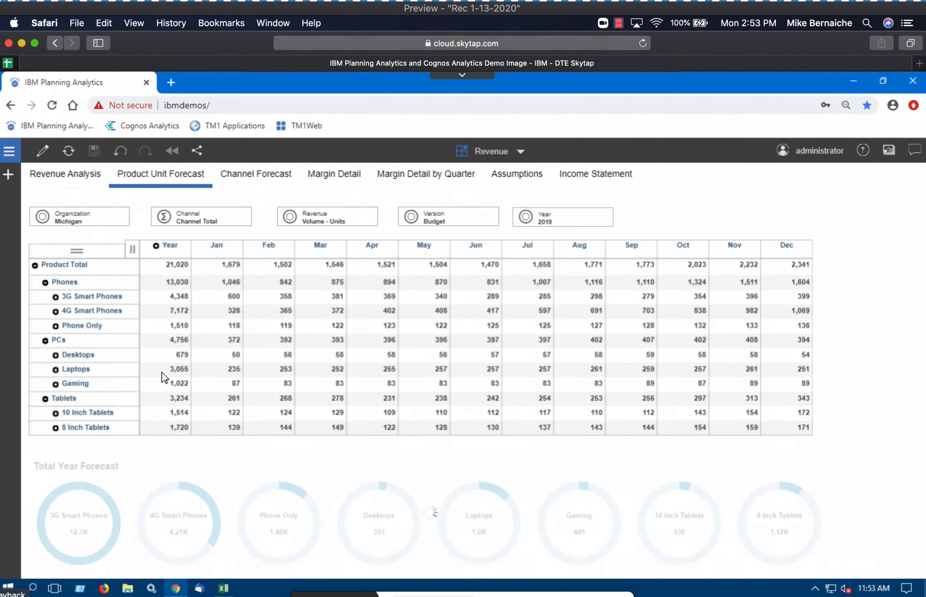
pyautogui.click(55, 297)
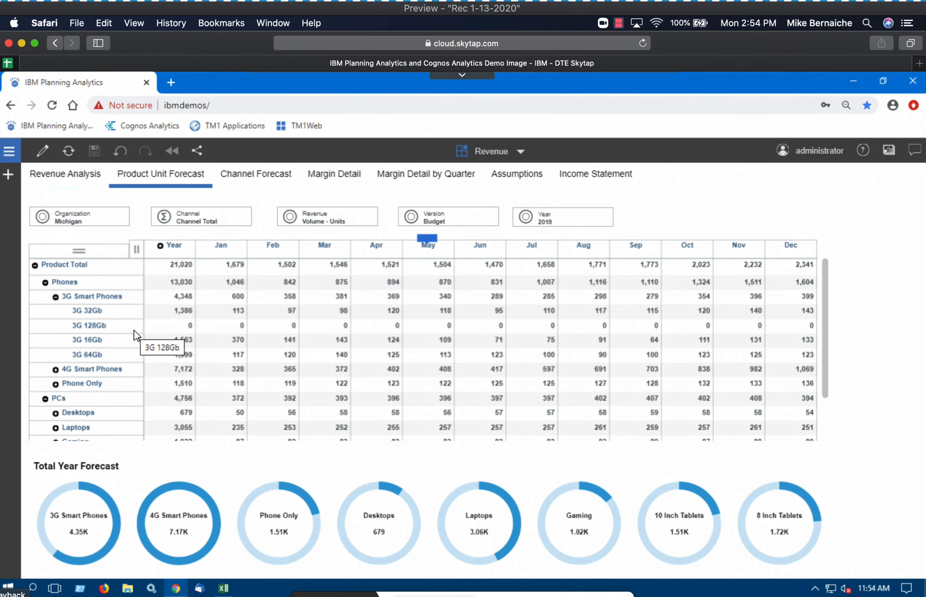
# Step: Enter 3000 as the full-year volume for 3G 128Gb
pyautogui.click(181, 325)
pyautogui.write('3000')
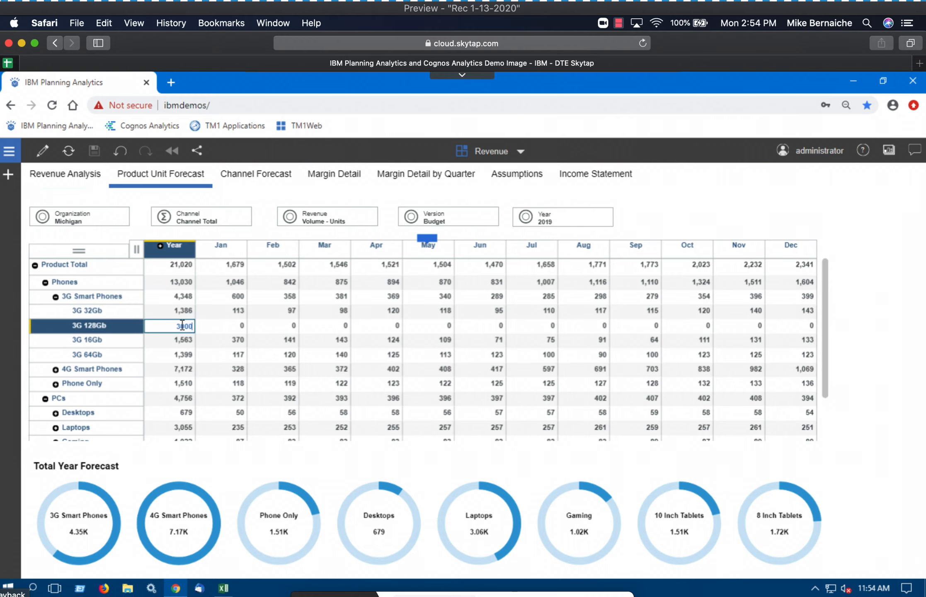
pyautogui.press('Return')
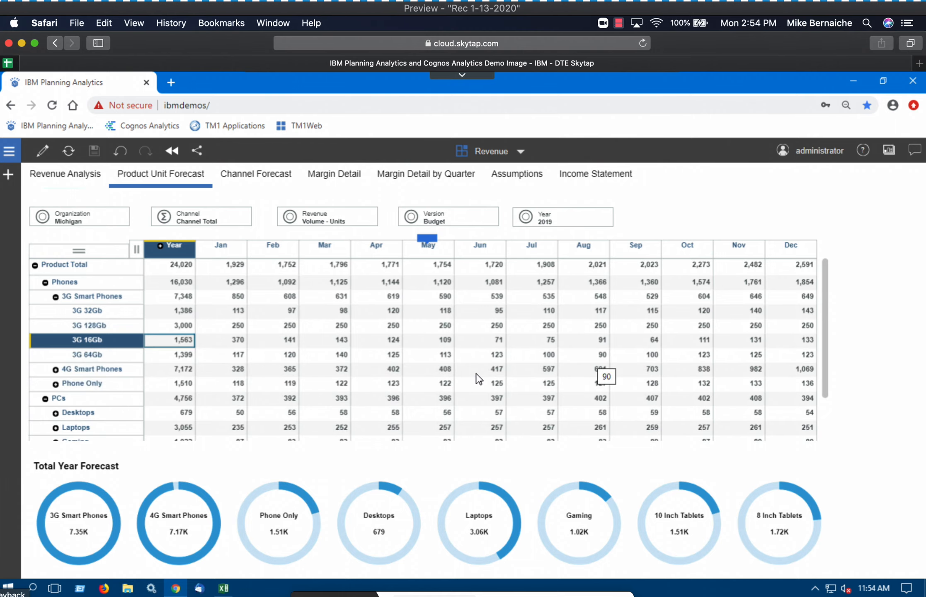
# Step: Reset the full-year volume for 3G 128Gb to 0
pyautogui.click(184, 325)
pyautogui.write('0')
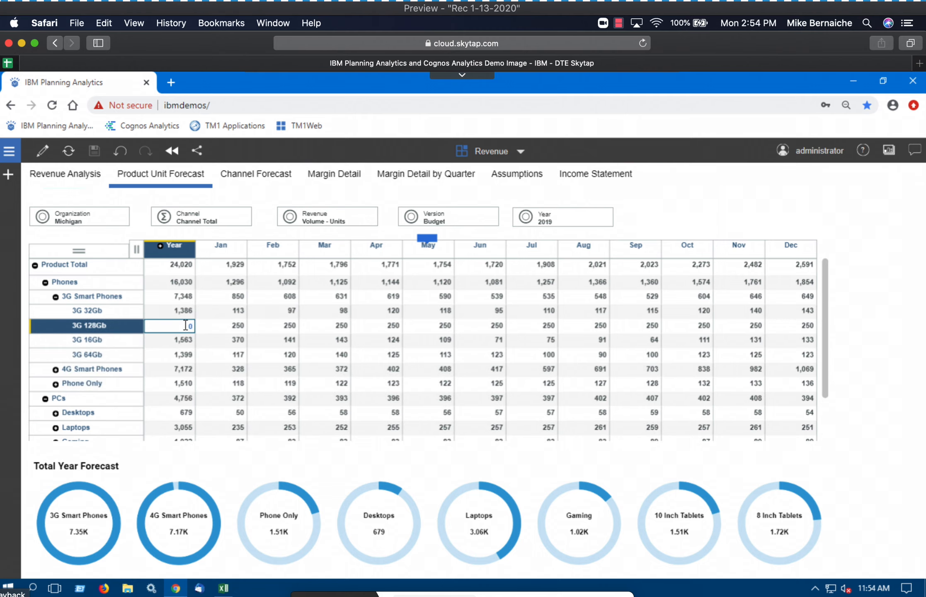
pyautogui.press('Return')
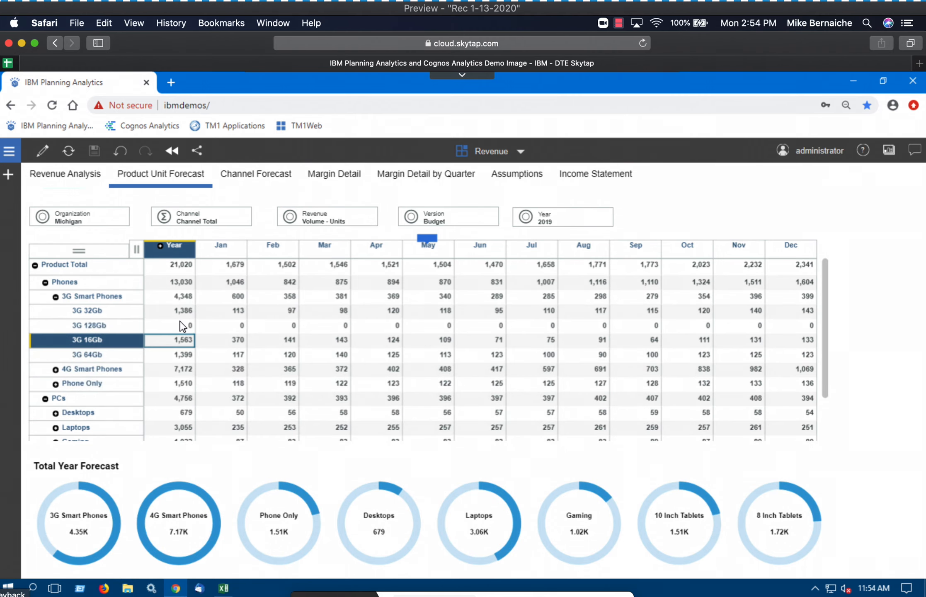
# Step: Spread 3,000 units across the 3G 128Gb full-year volume with Relative proportional spreading, using 3G 32Gb as the reference product and Replace as the update action
pyautogui.click(183, 326)
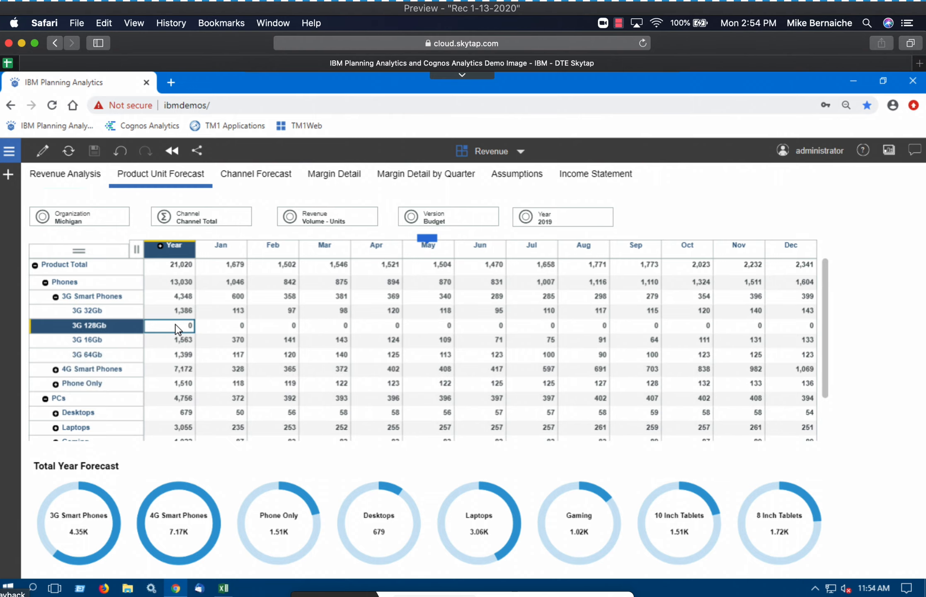
pyautogui.rightClick(178, 327)
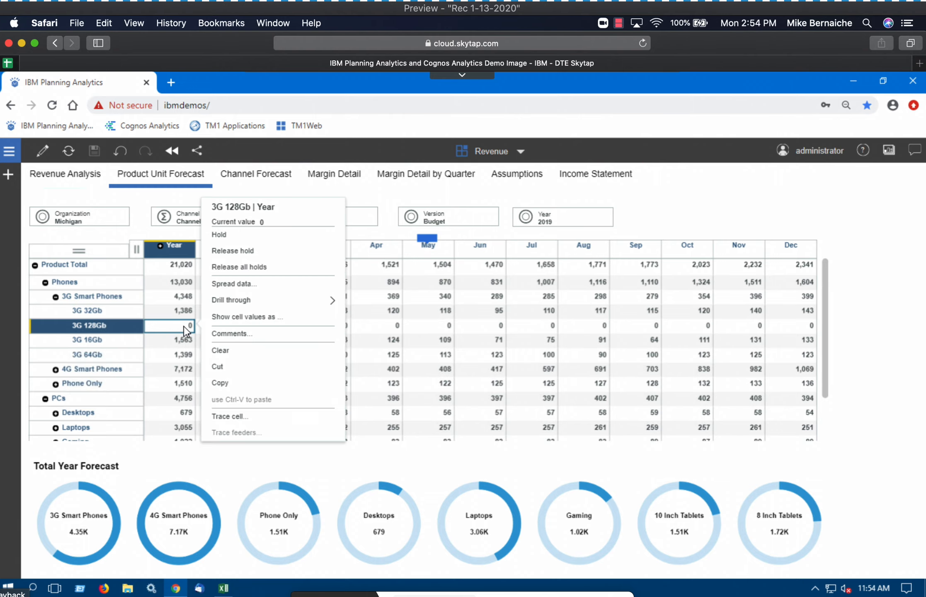
pyautogui.click(249, 284)
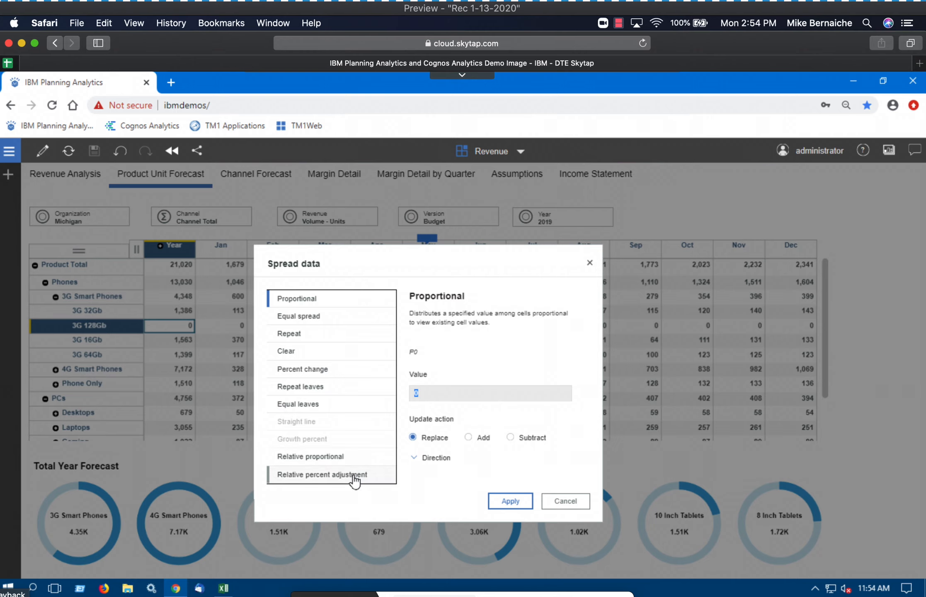
pyautogui.click(329, 460)
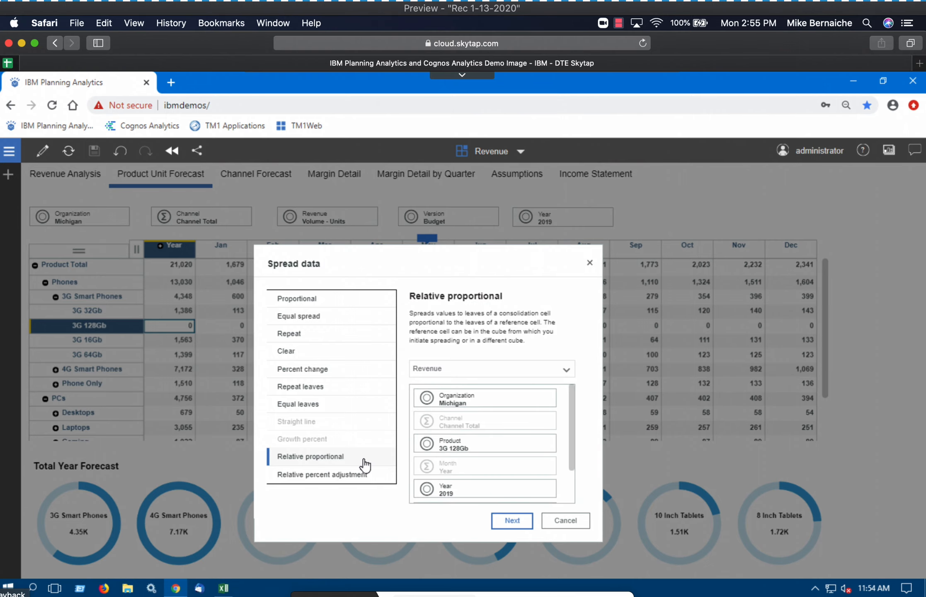
pyautogui.click(490, 452)
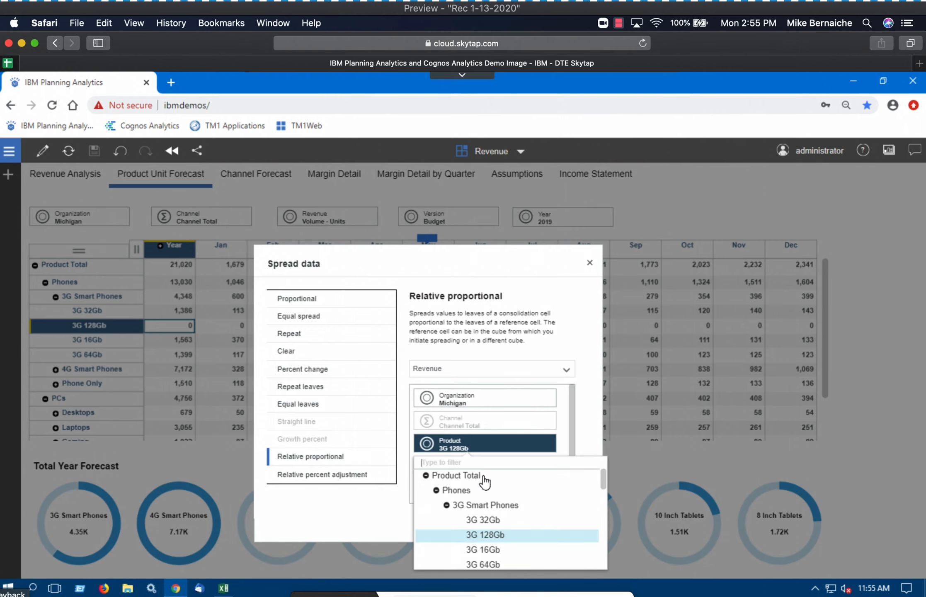
pyautogui.click(493, 521)
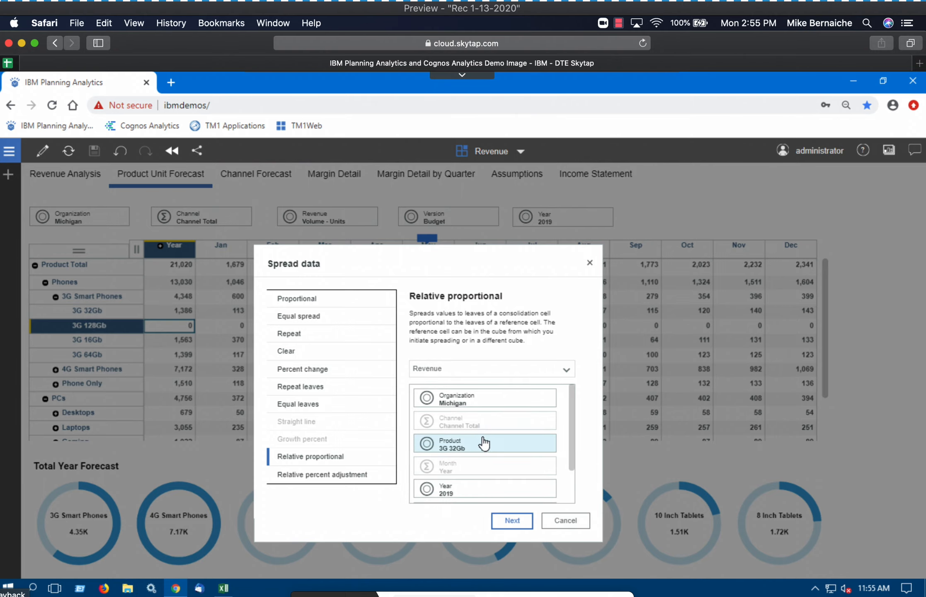
pyautogui.click(512, 521)
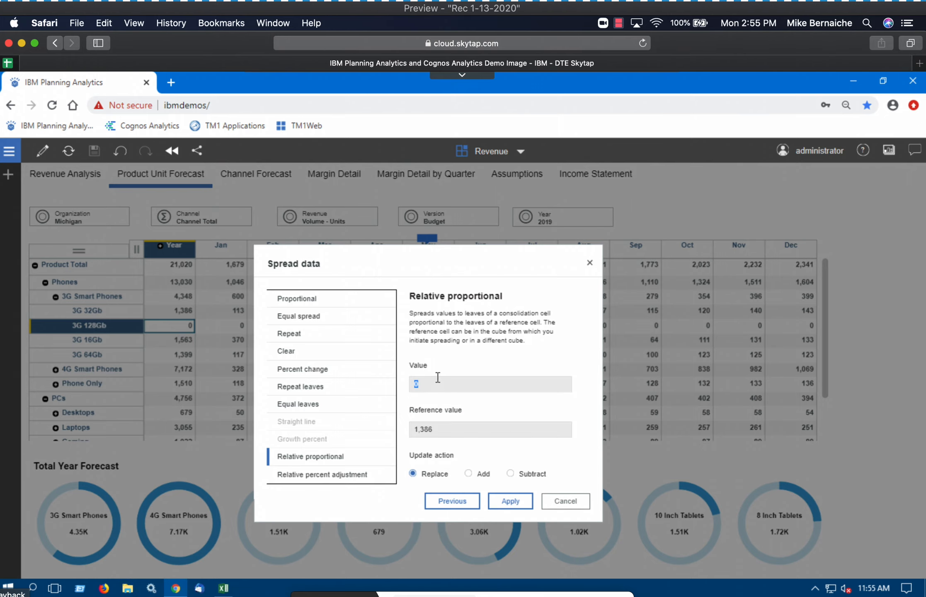
pyautogui.write('3,00')
pyautogui.write('000')
pyautogui.click(510, 501)
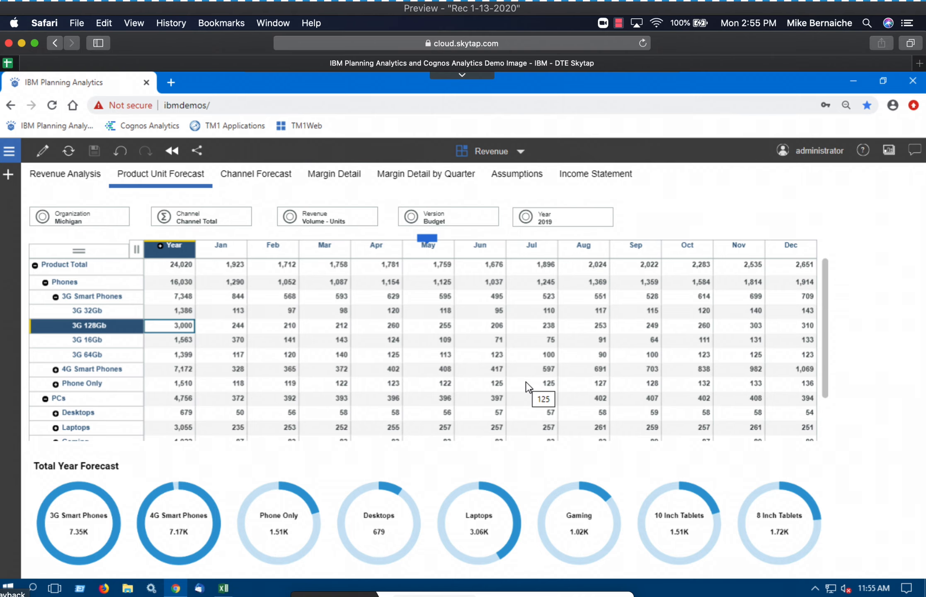
# Step: Review the product forecast as Gross Revenue and return the measure to Volume - Units
pyautogui.click(313, 226)
pyautogui.click(323, 281)
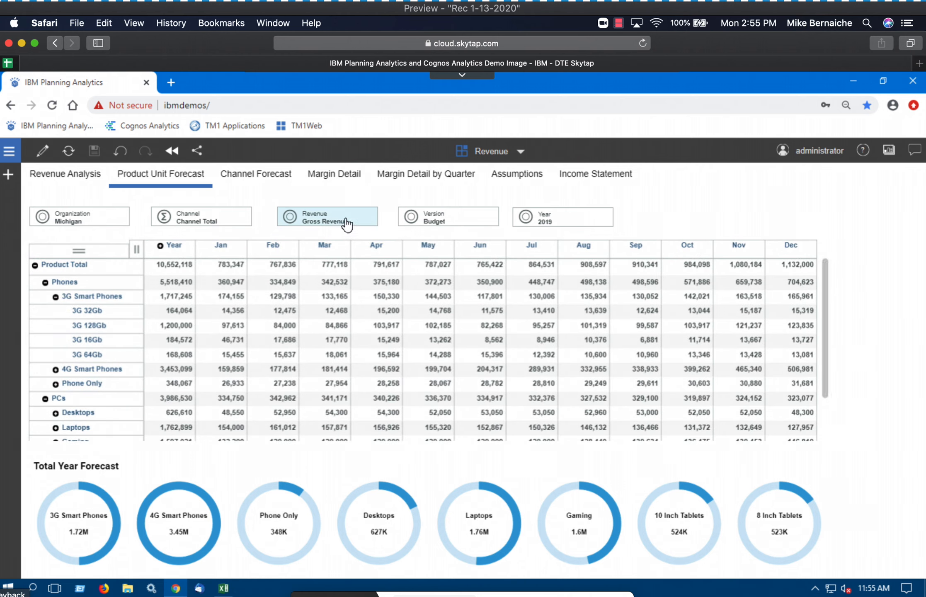
pyautogui.click(322, 223)
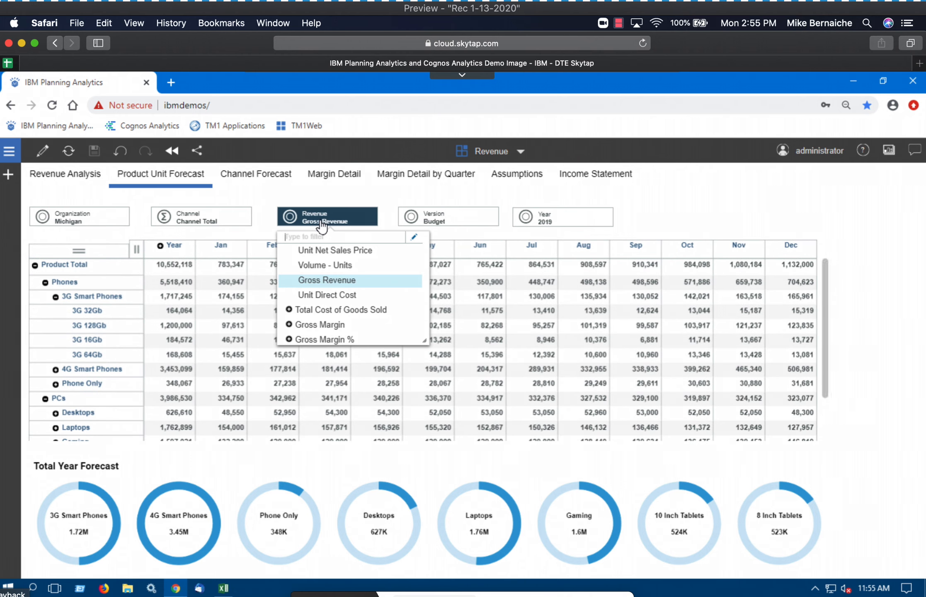
pyautogui.click(328, 265)
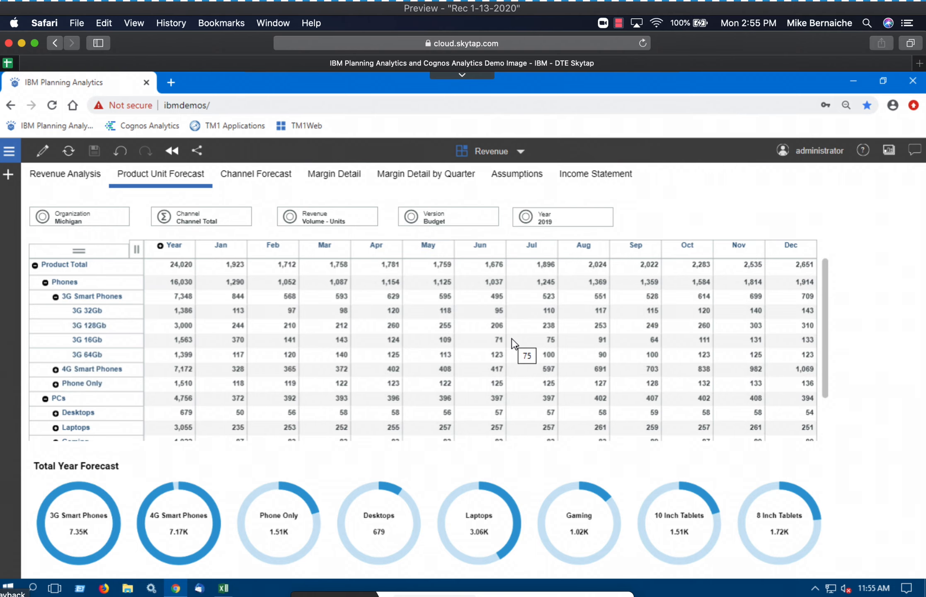
# Step: Return to the Smartco - Bottom Up Plan book and refresh the data on its Revenue sheet
pyautogui.click(521, 151)
pyautogui.click(414, 232)
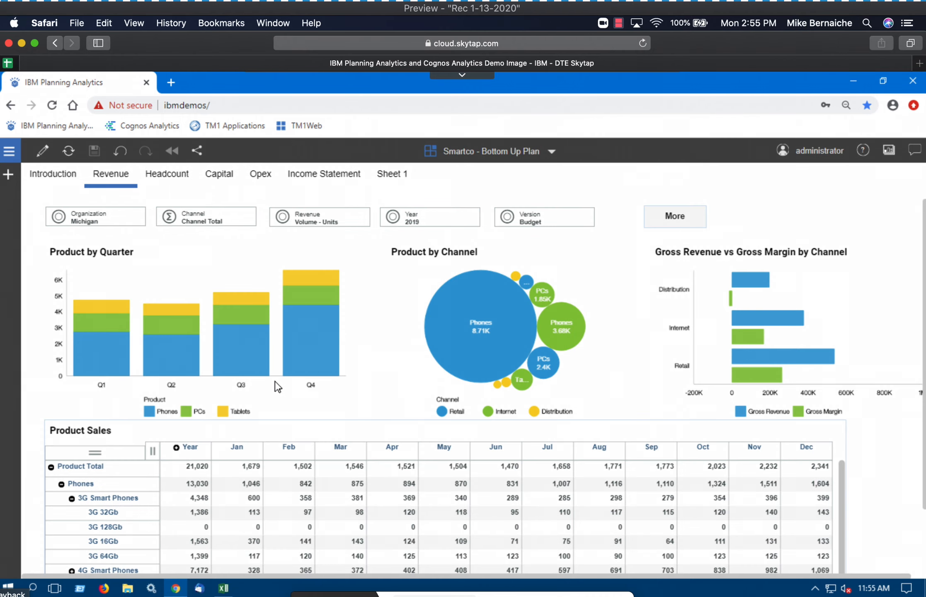
pyautogui.click(68, 150)
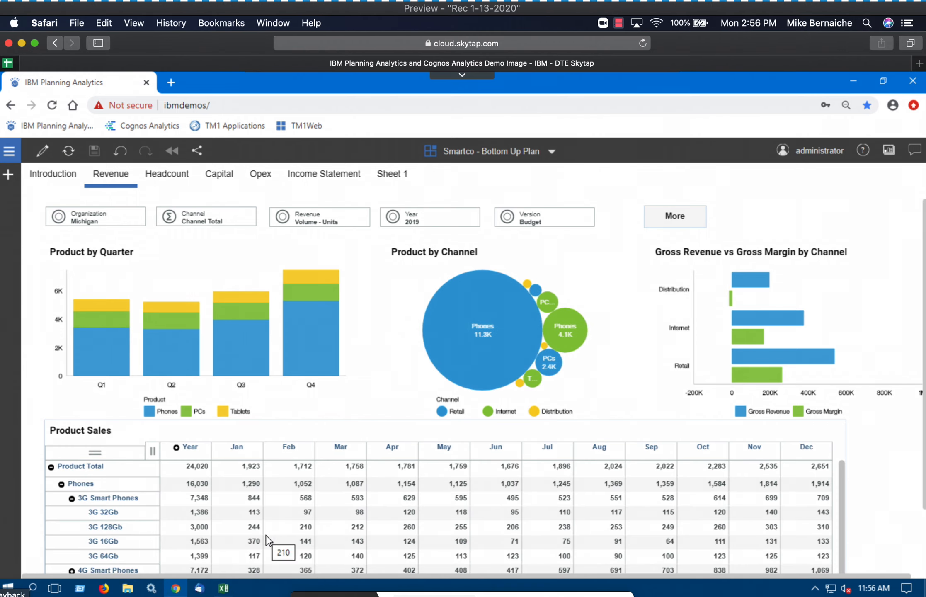
# Step: Check the bottom-up plan's product sales and charts by Gross Revenue, and switch back to Volume - Units
pyautogui.click(301, 229)
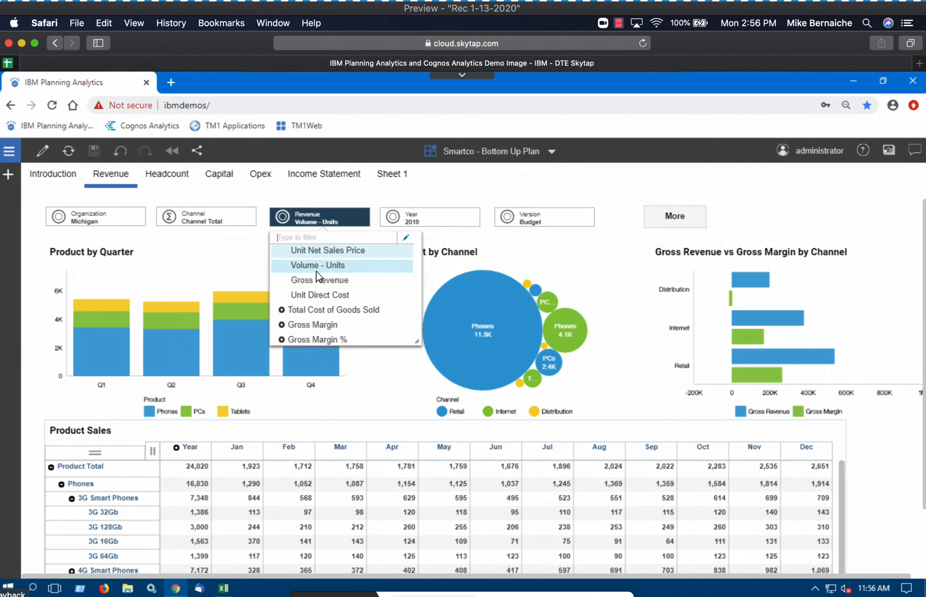
pyautogui.click(317, 279)
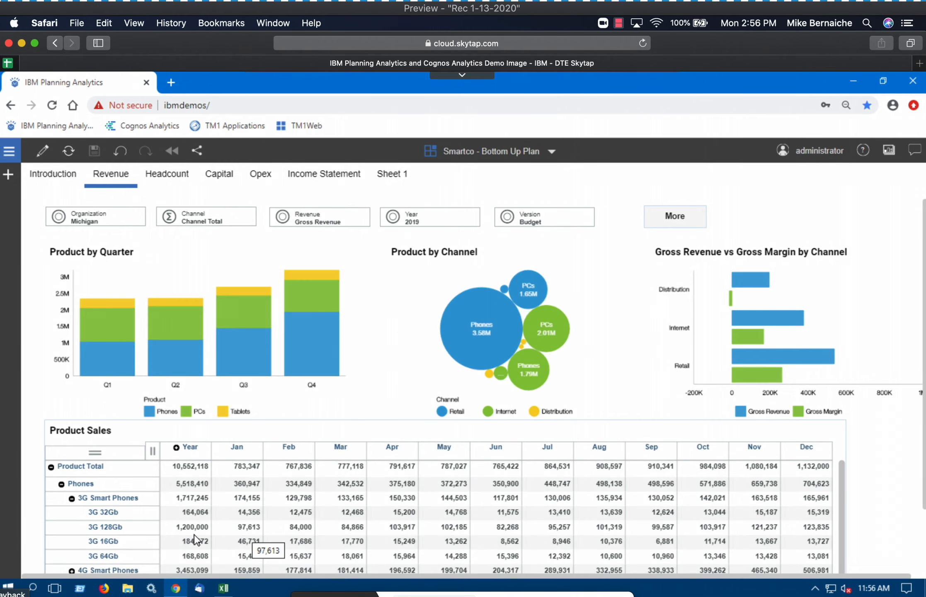
pyautogui.click(309, 217)
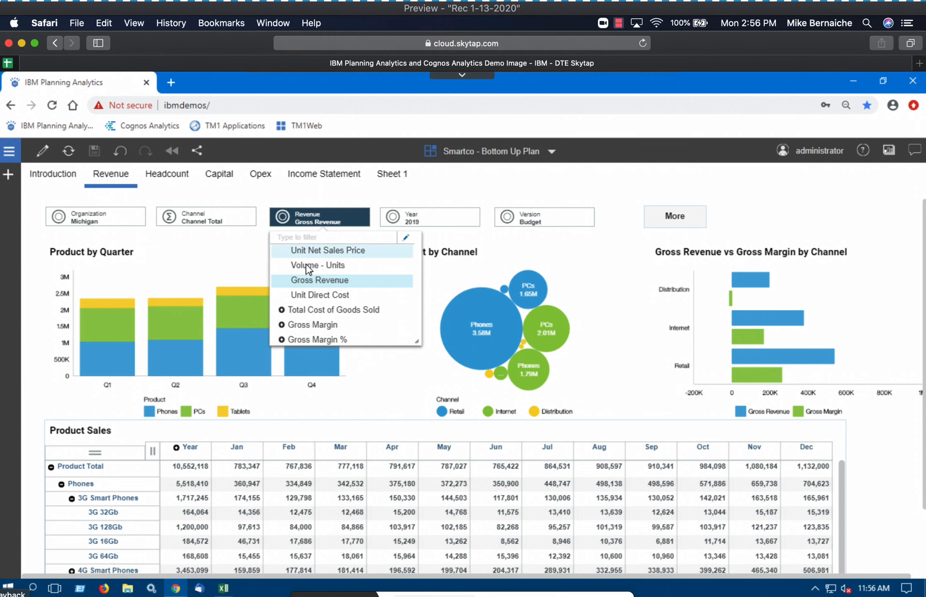
pyautogui.click(328, 265)
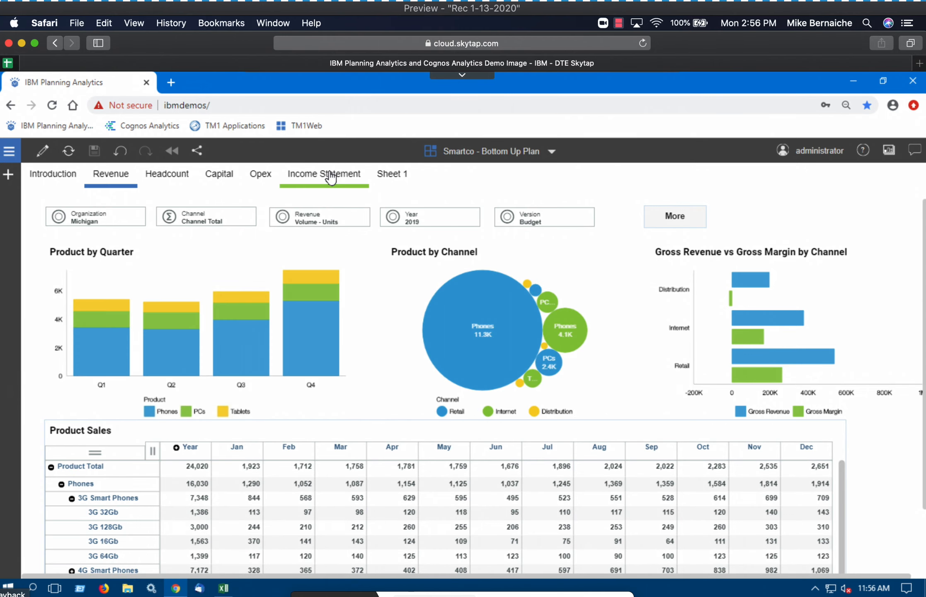
# Step: Review Michigan's 2019 budget Income Statement sheet, from gross revenue through net profit after allocations
pyautogui.click(329, 176)
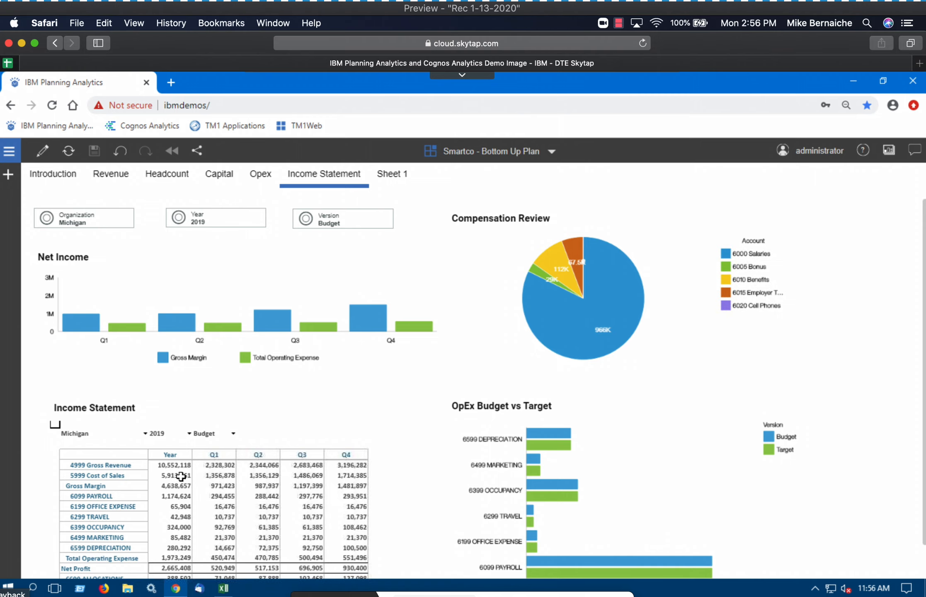
pyautogui.scroll(-2, 758, 462)
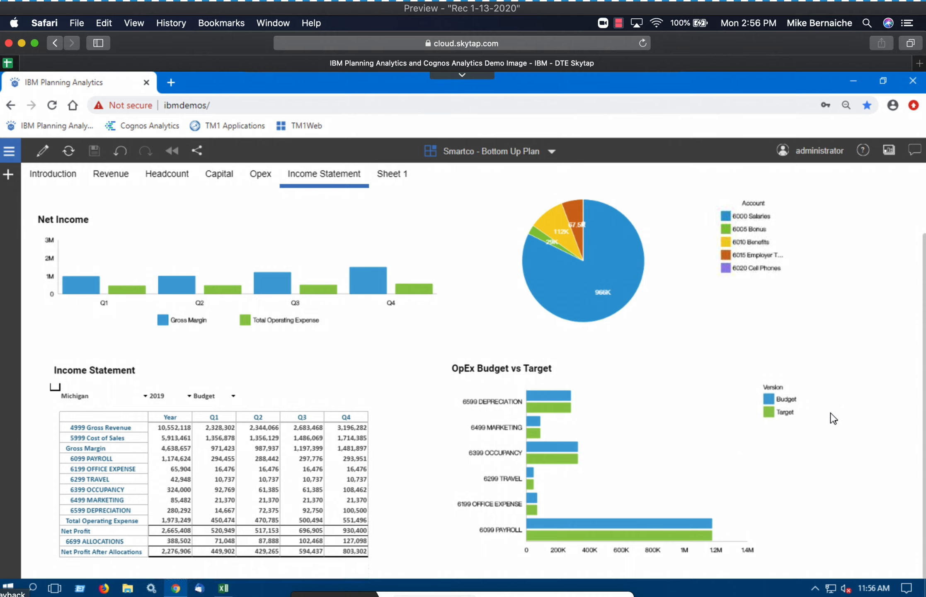
pyautogui.scroll(2, 833, 418)
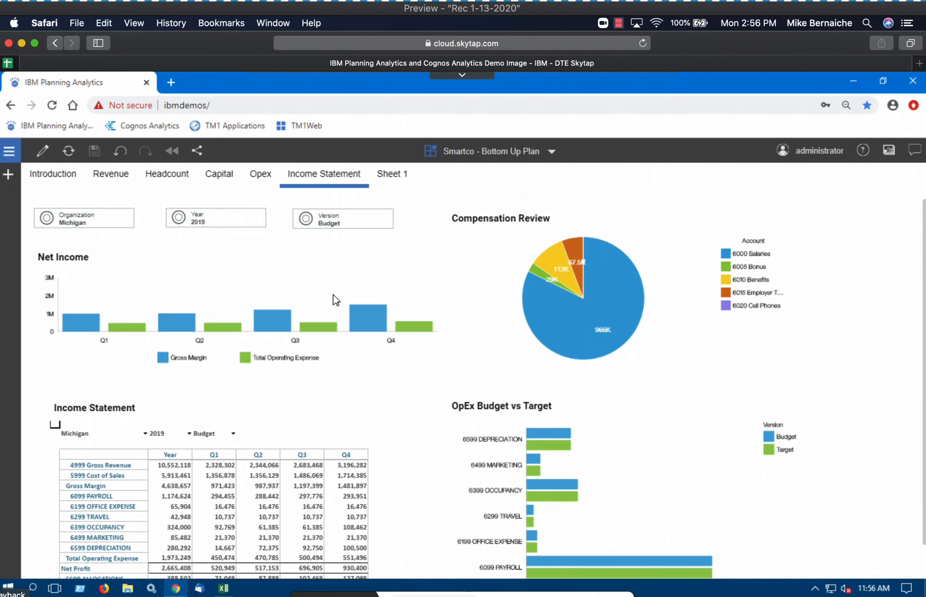
# Step: On the Headcount sheet, enter a new employee's name in row 6 of Employee Details with the job type Sales
pyautogui.click(167, 176)
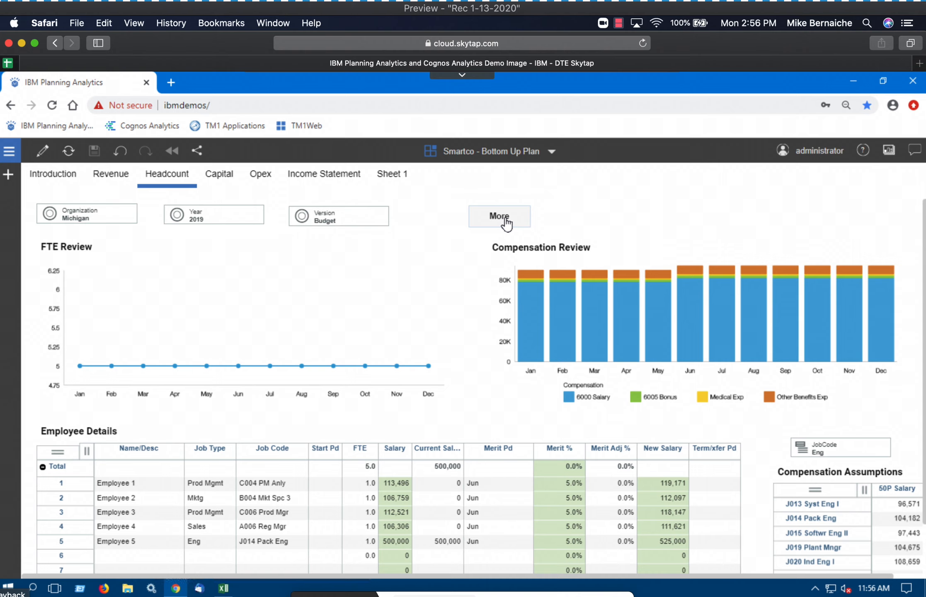
pyautogui.scroll(-2, 152, 562)
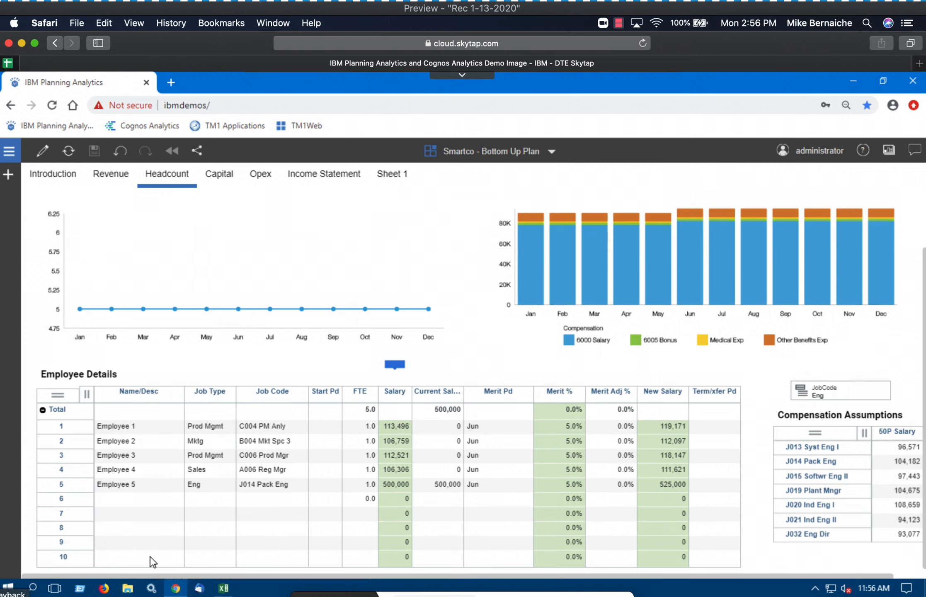
pyautogui.click(163, 501)
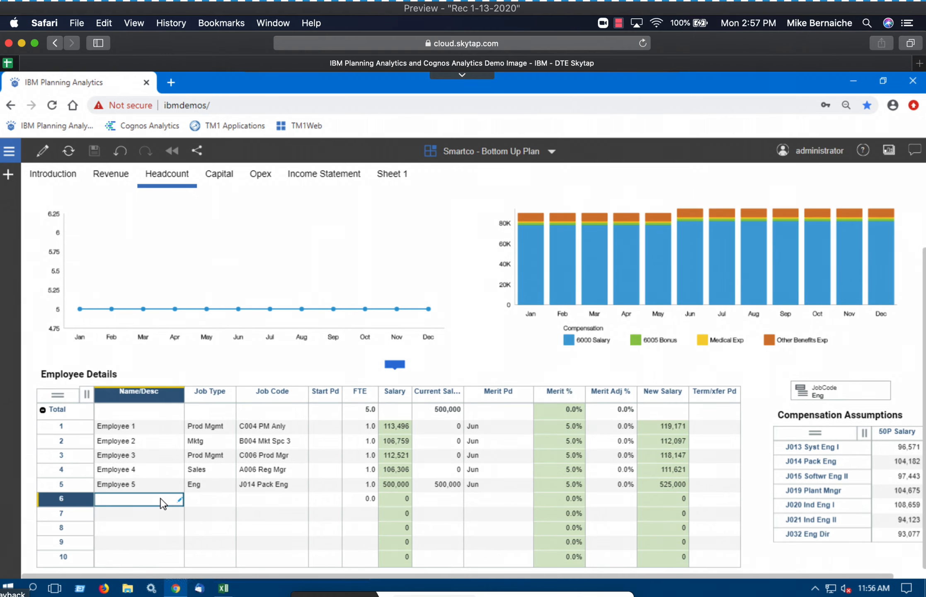
pyautogui.write('Charlie')
pyautogui.click(228, 501)
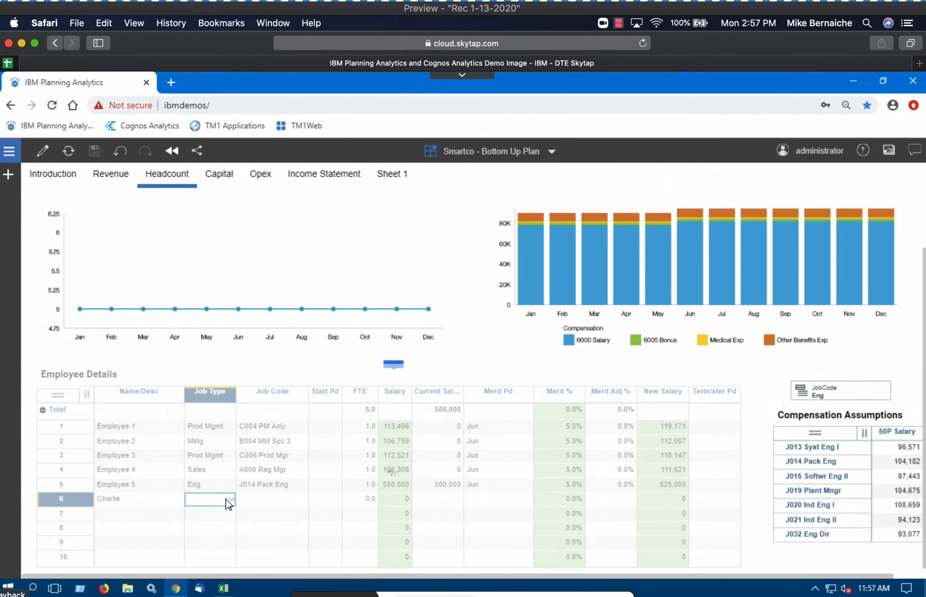
pyautogui.click(233, 502)
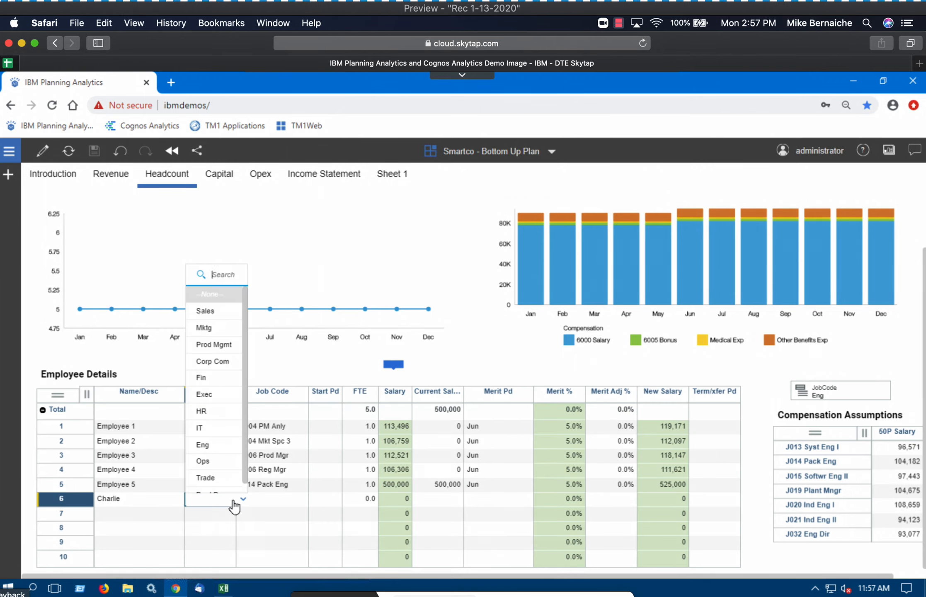
pyautogui.click(210, 313)
# Step: Assign the new row 6 employee the job code A004 Sales Mgr and an FTE of 1
pyautogui.click(299, 501)
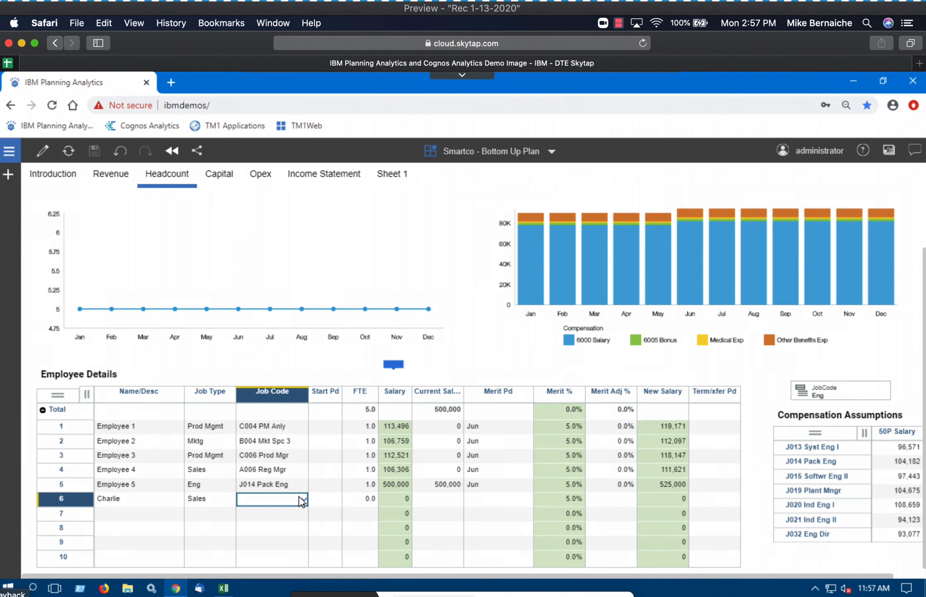
pyautogui.click(304, 499)
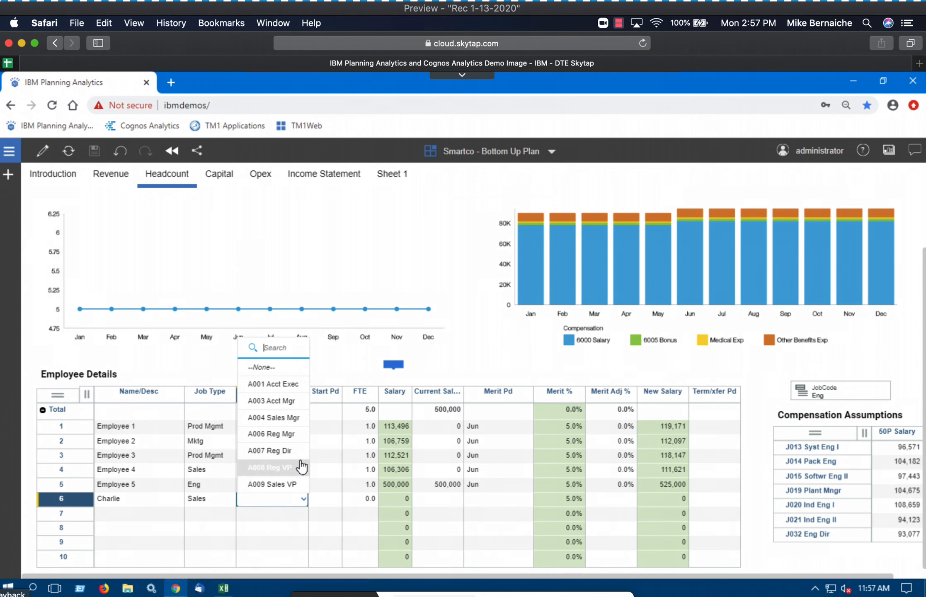
pyautogui.click(292, 427)
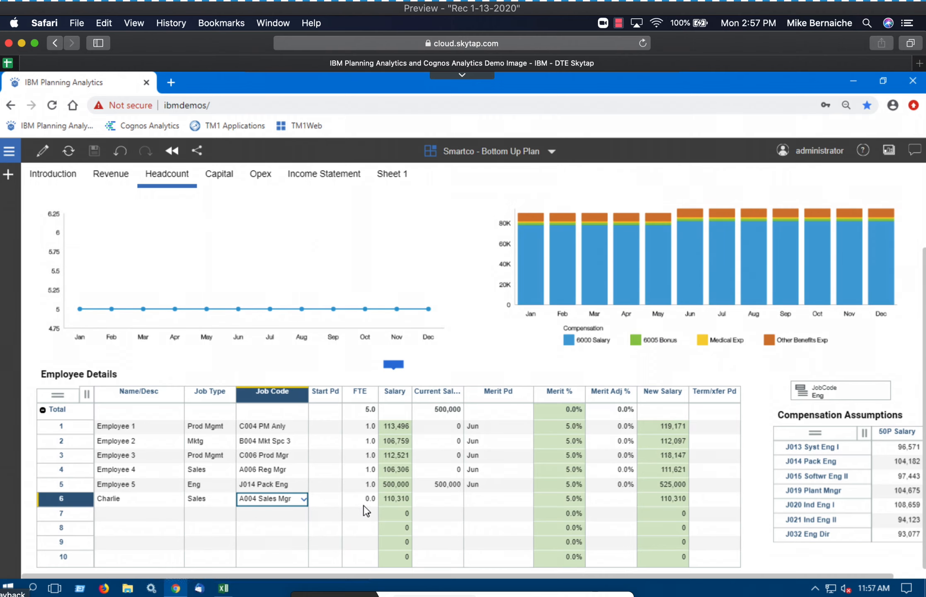
pyautogui.click(372, 501)
pyautogui.write('1')
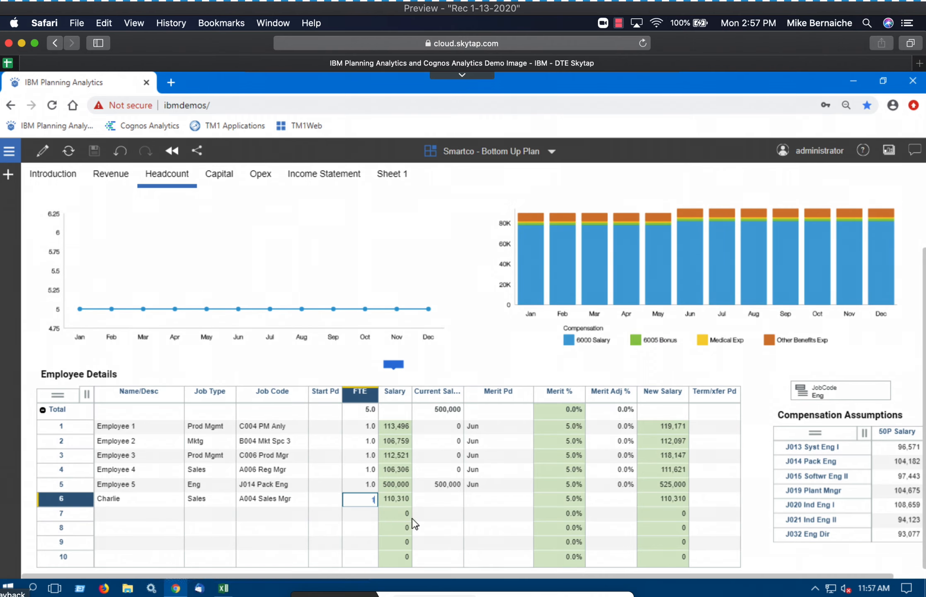
pyautogui.click(451, 514)
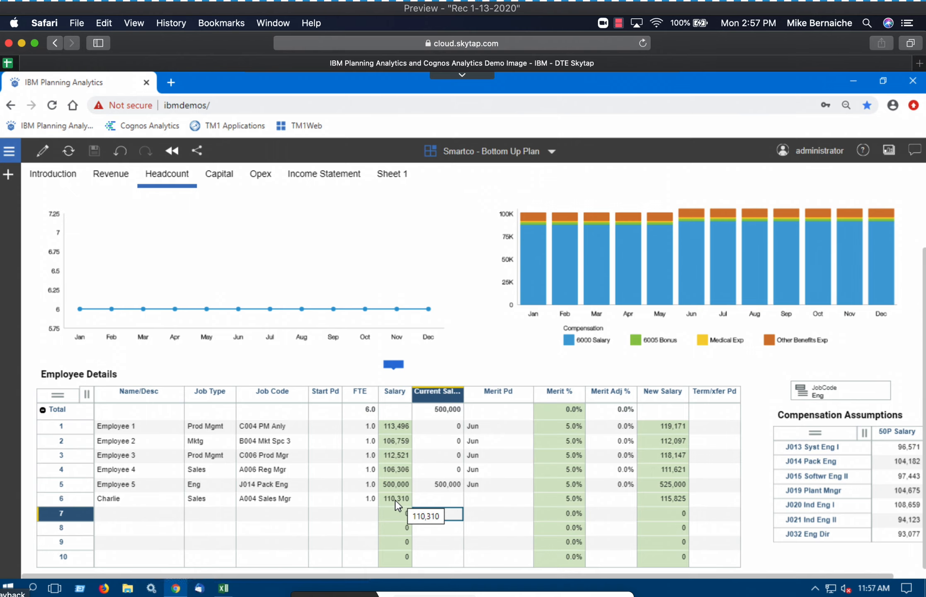
# Step: Set the merit period of the new row 6 employee to Jun
pyautogui.click(529, 500)
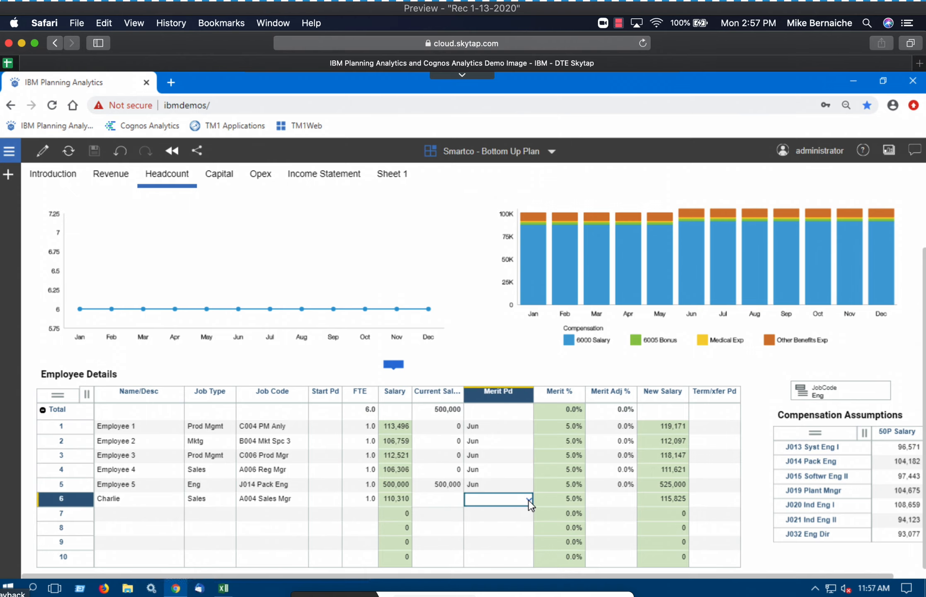
pyautogui.click(529, 501)
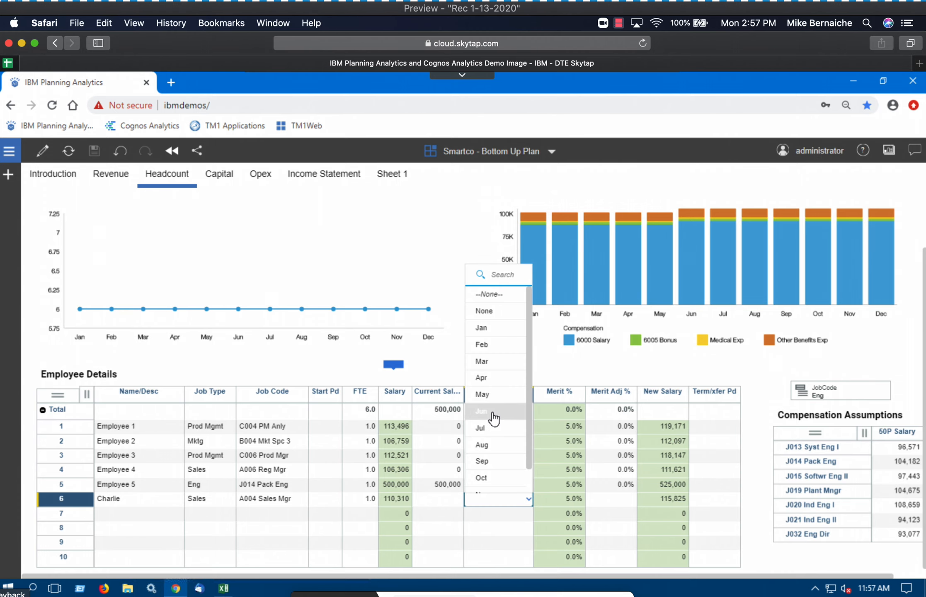
pyautogui.click(494, 417)
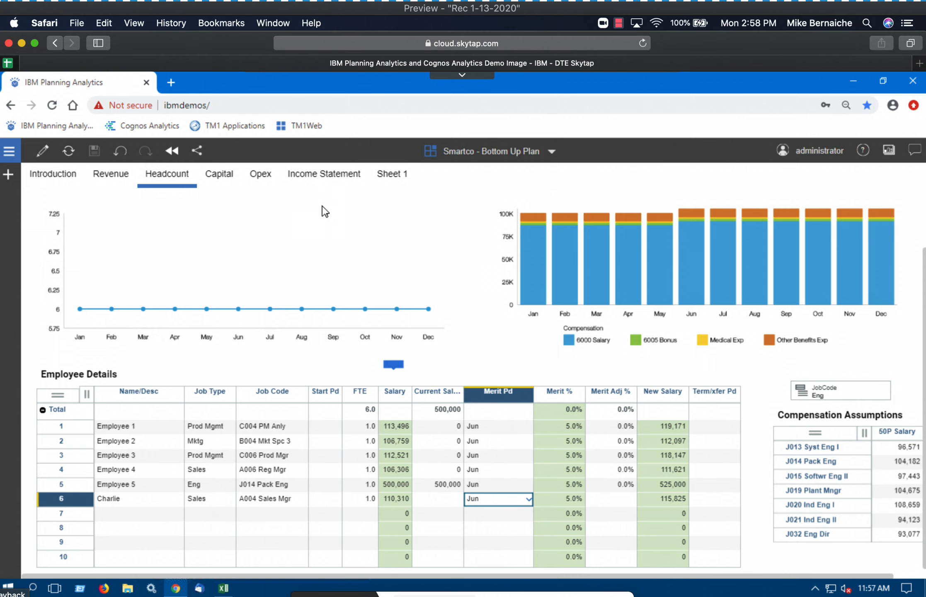
# Step: Examine the effect of the new hire on payroll and net profit in the Income Statement sheet
pyautogui.click(332, 179)
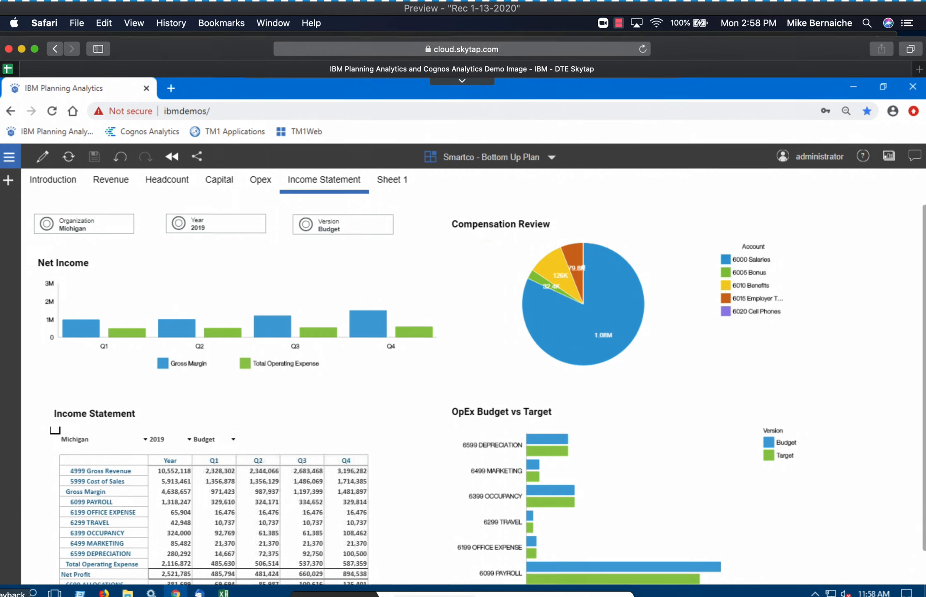
pyautogui.scroll(-2, 311, 580)
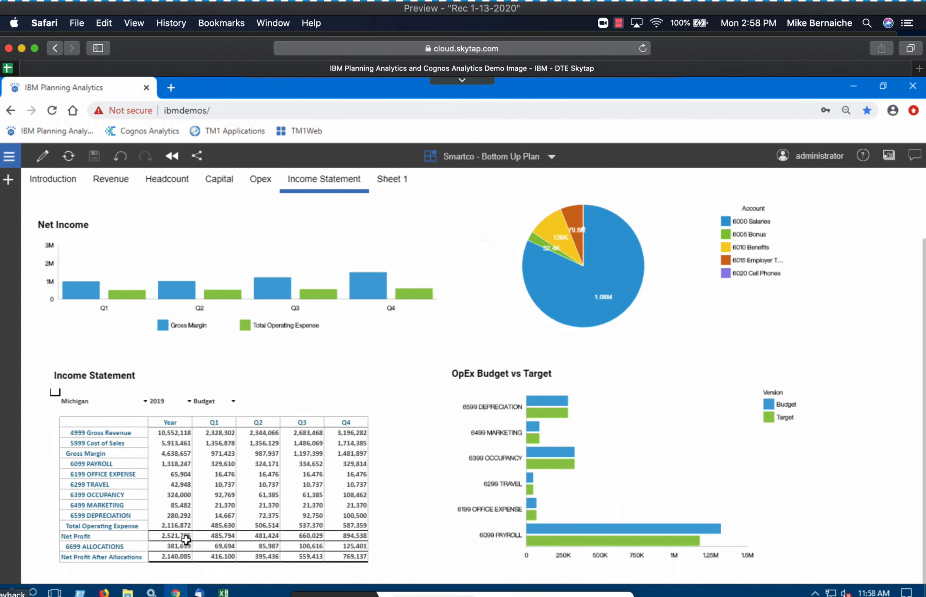
# Step: Show the Capital sheet's data for the asset type 1230 Buildings
pyautogui.click(222, 181)
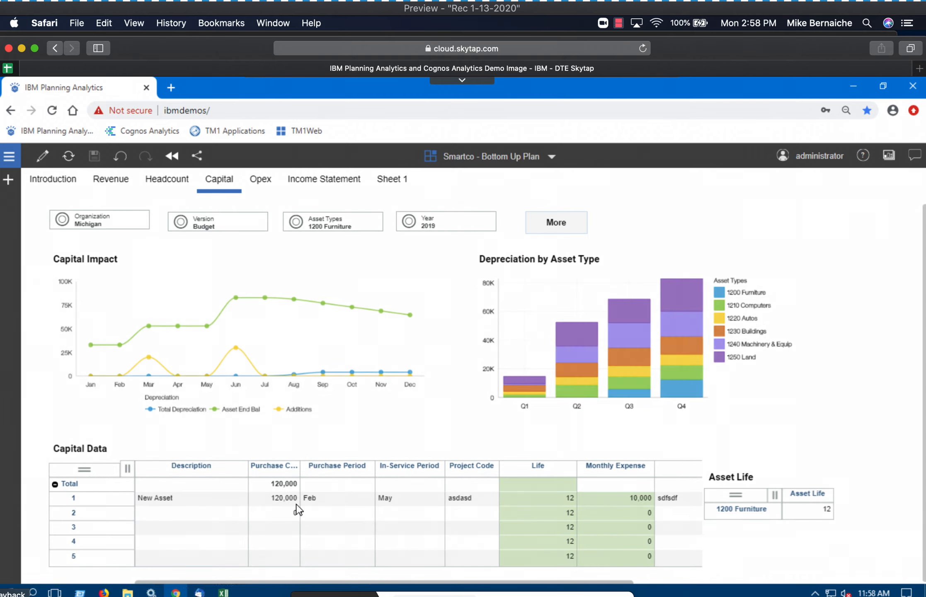
pyautogui.click(346, 230)
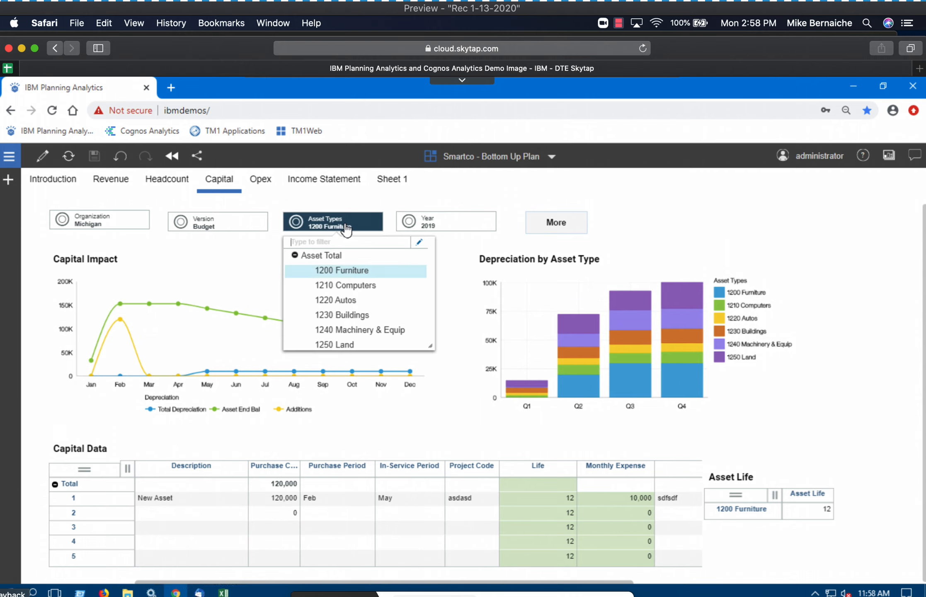
pyautogui.click(347, 315)
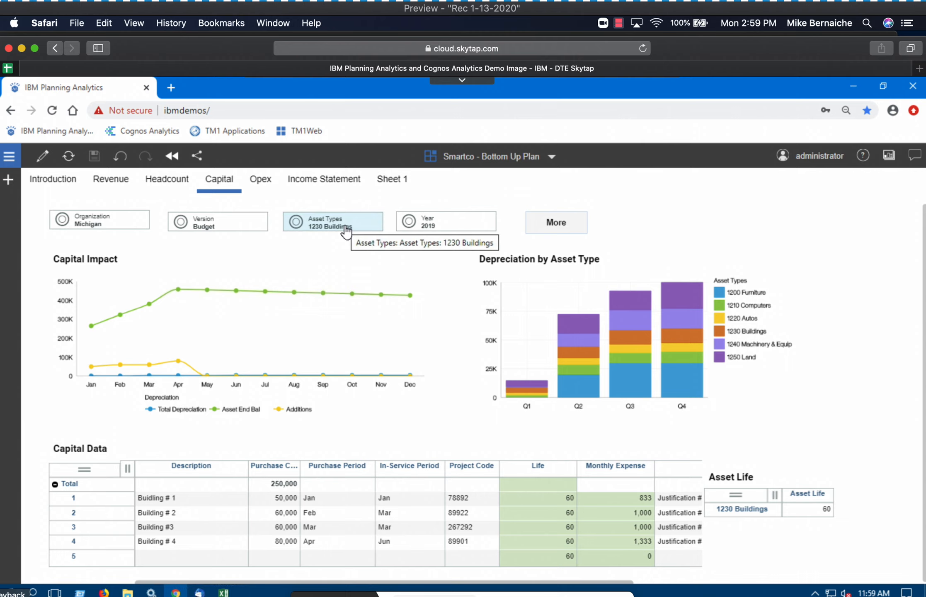
# Step: On Sheet 1, enable editing, search for "product by year" and add the resulting view from the smartco Revenue cube
pyautogui.click(396, 183)
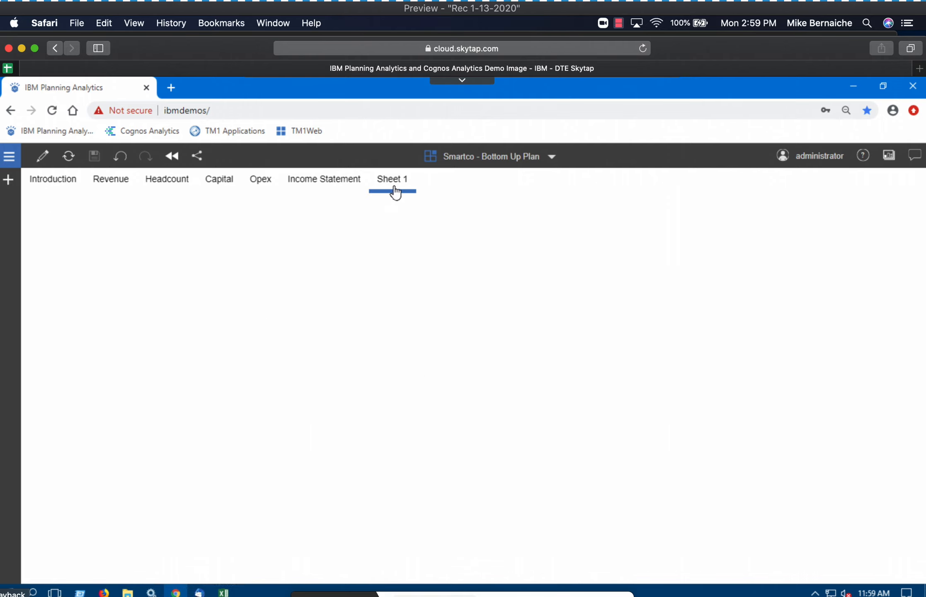
pyautogui.click(43, 157)
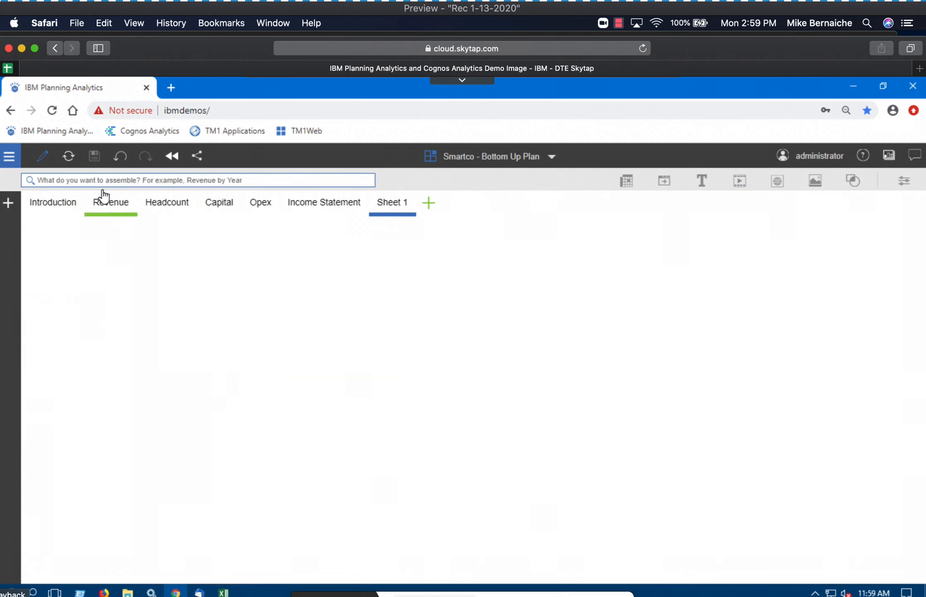
pyautogui.click(99, 178)
pyautogui.write('product by year')
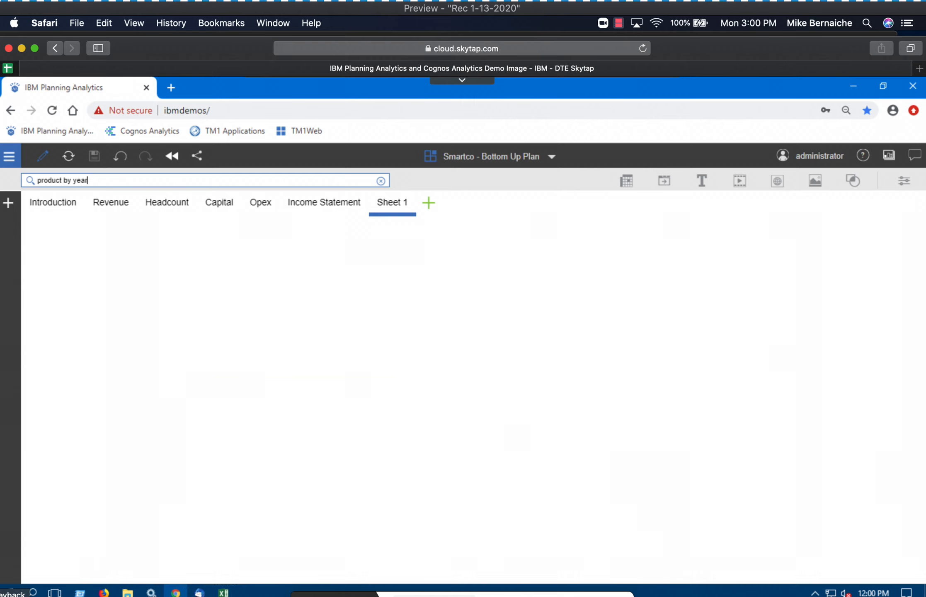
pyautogui.press('Return')
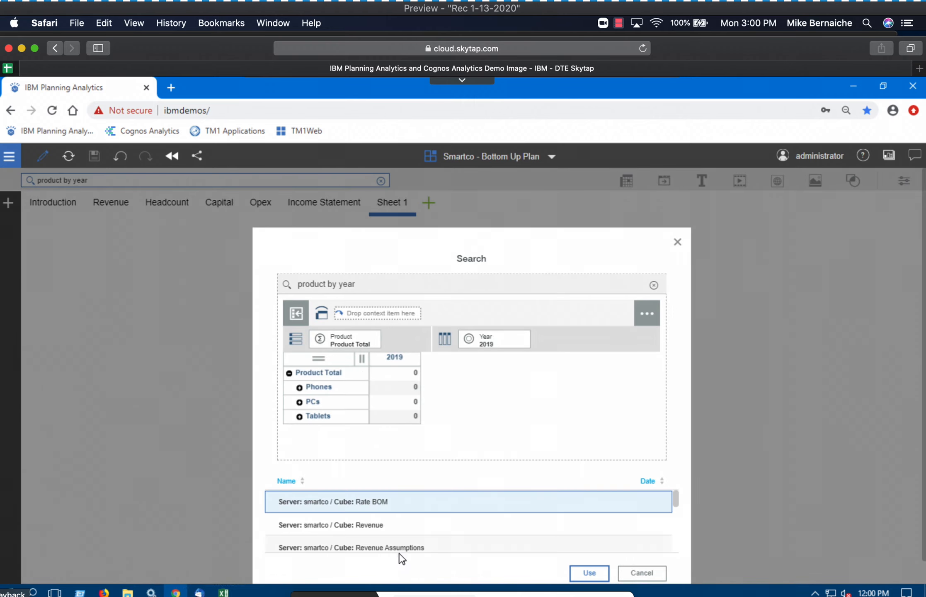
pyautogui.scroll(-3, 534, 543)
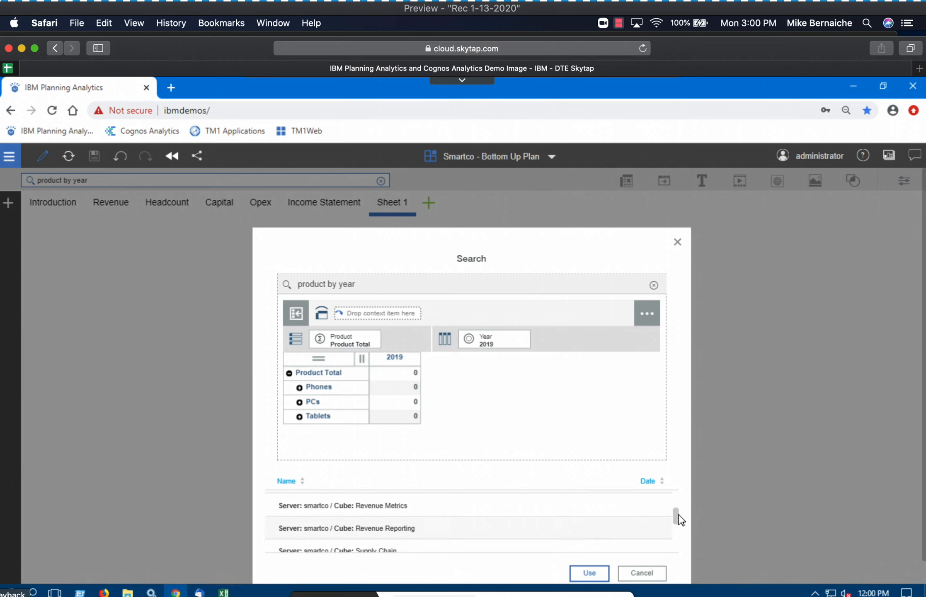
pyautogui.moveTo(676, 528); pyautogui.dragTo(676, 497)
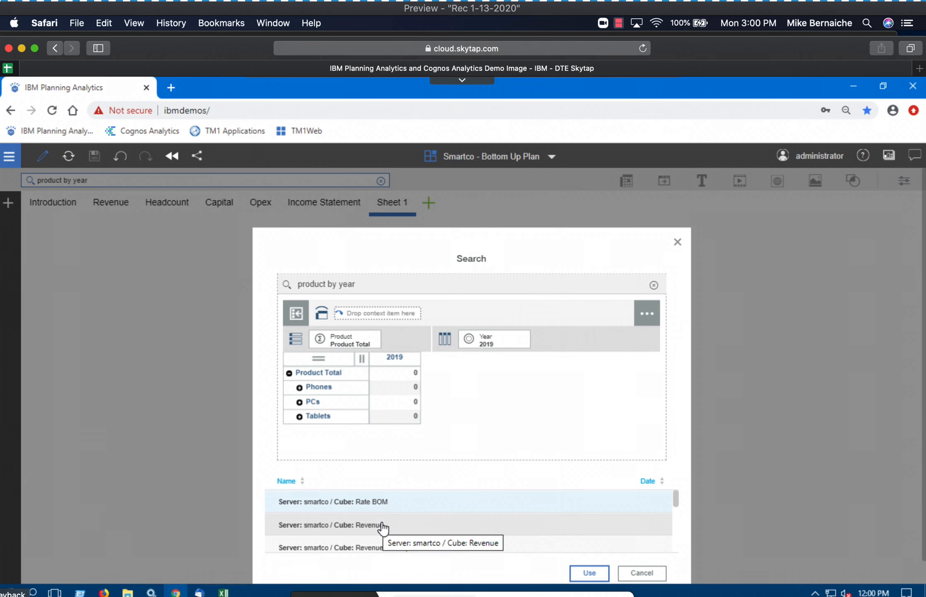
pyautogui.click(589, 573)
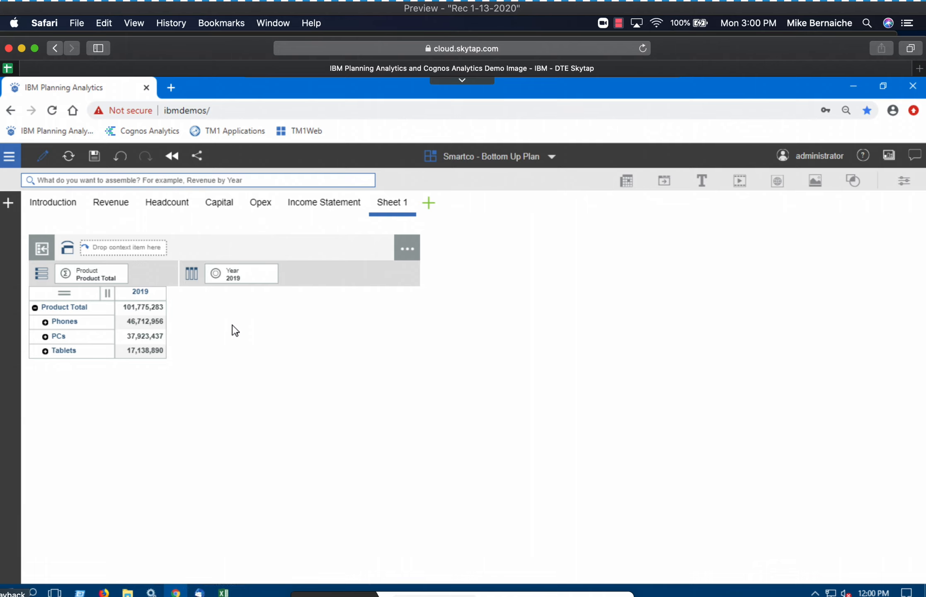
# Step: Change the visualization of the product by year view to a Bar chart
pyautogui.click(224, 233)
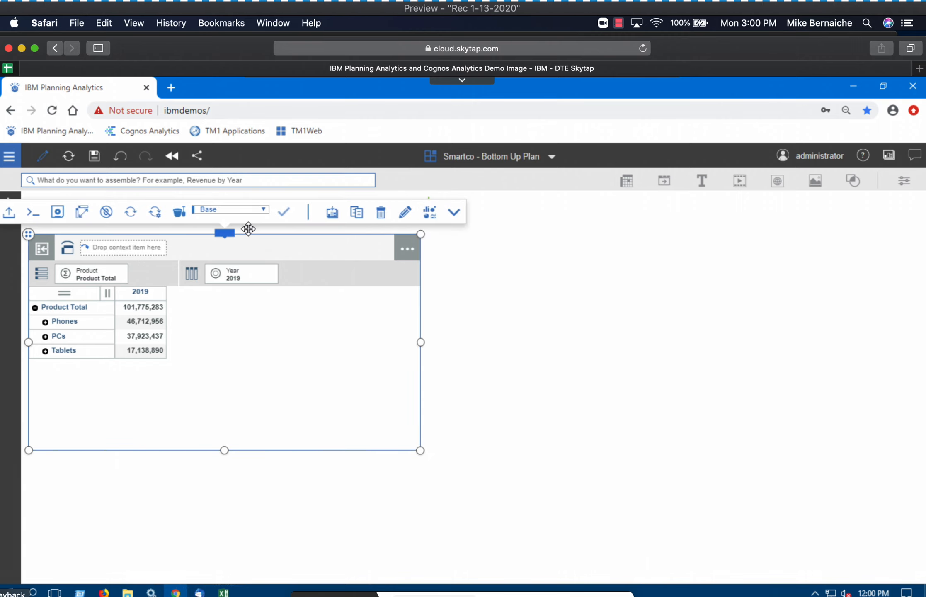
pyautogui.click(428, 213)
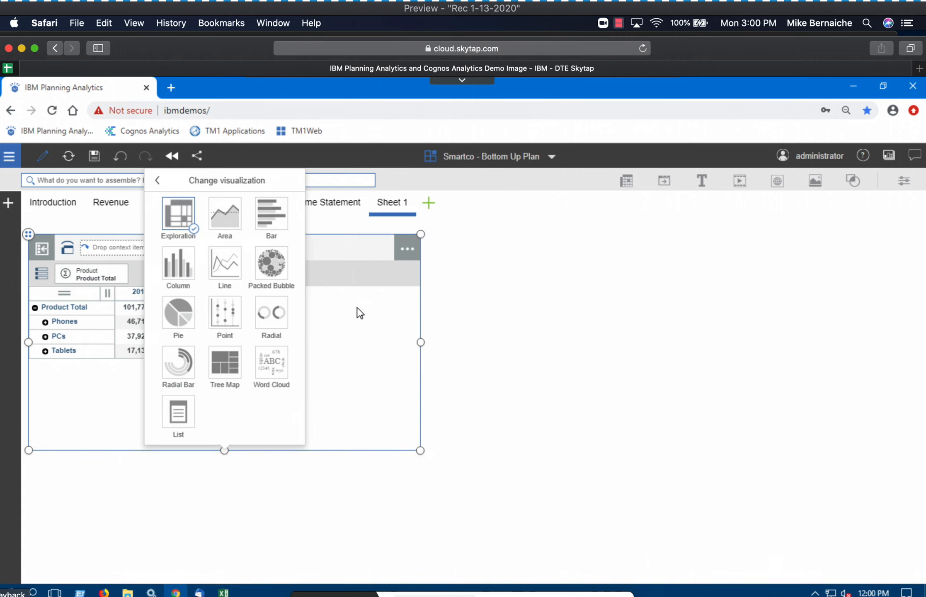
pyautogui.click(269, 214)
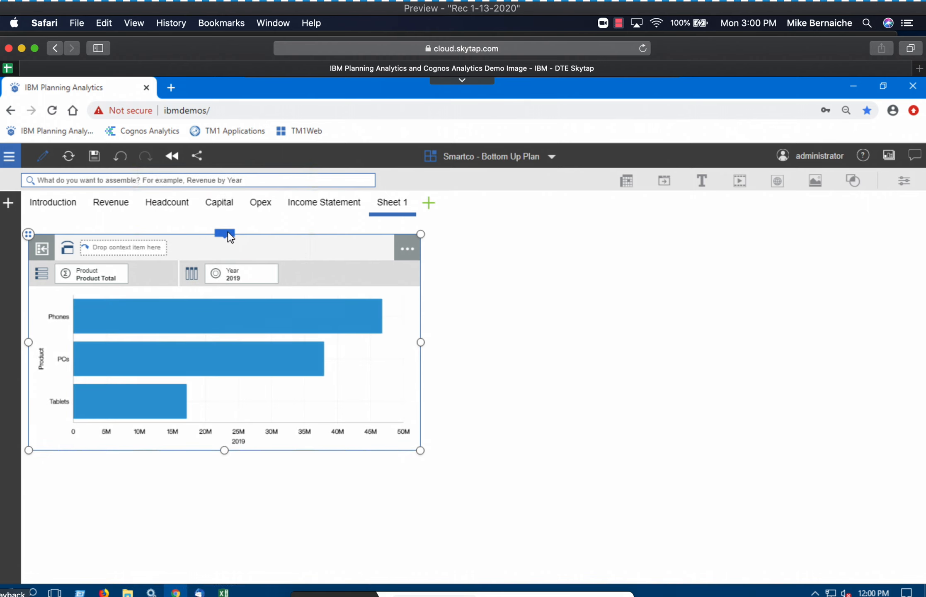
# Step: Switch the product by year bar chart back to the Exploration visualization
pyautogui.moveTo(233, 240)
pyautogui.click(430, 212)
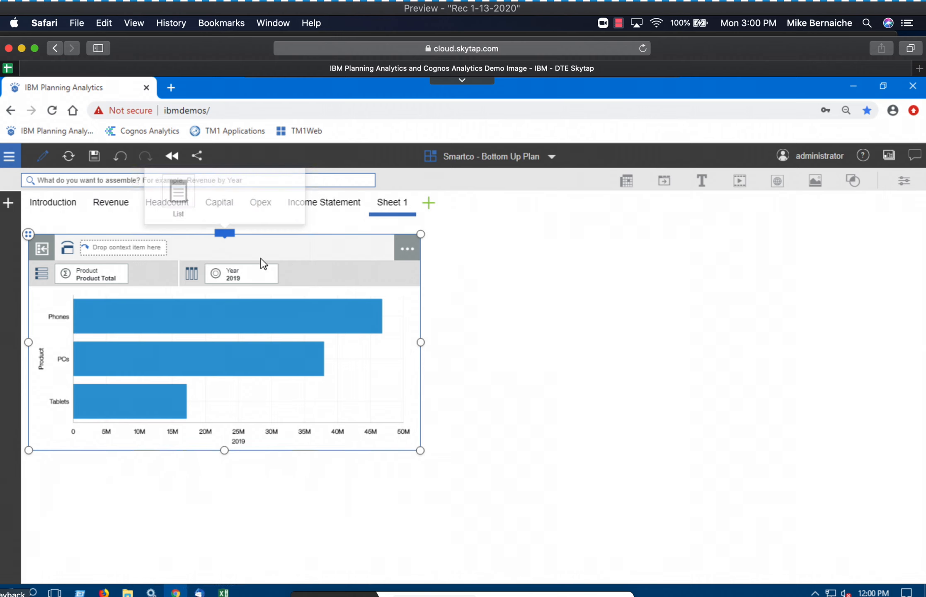
pyautogui.click(186, 240)
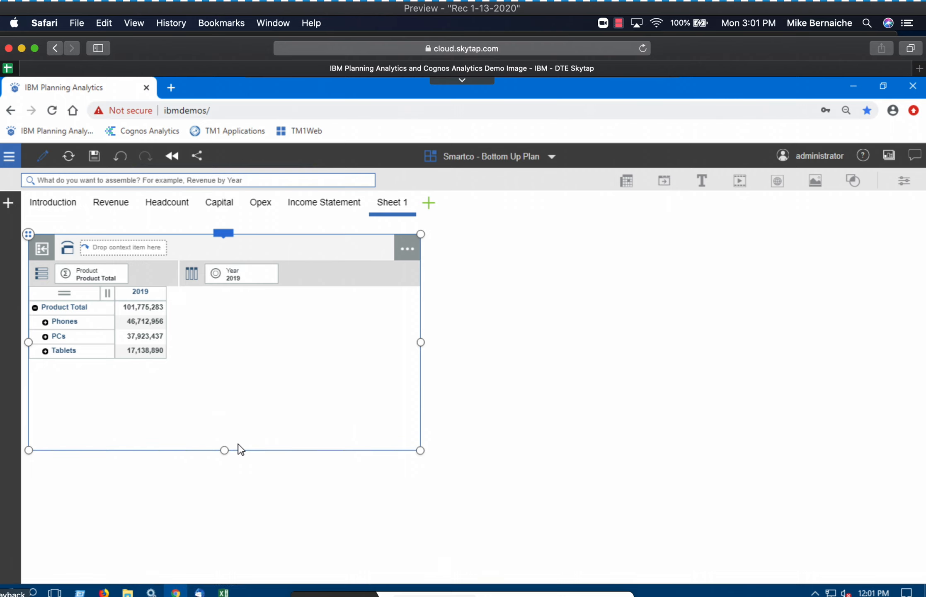
# Step: Add the related hierarchy Color to the Product rows of the exploration
pyautogui.click(101, 280)
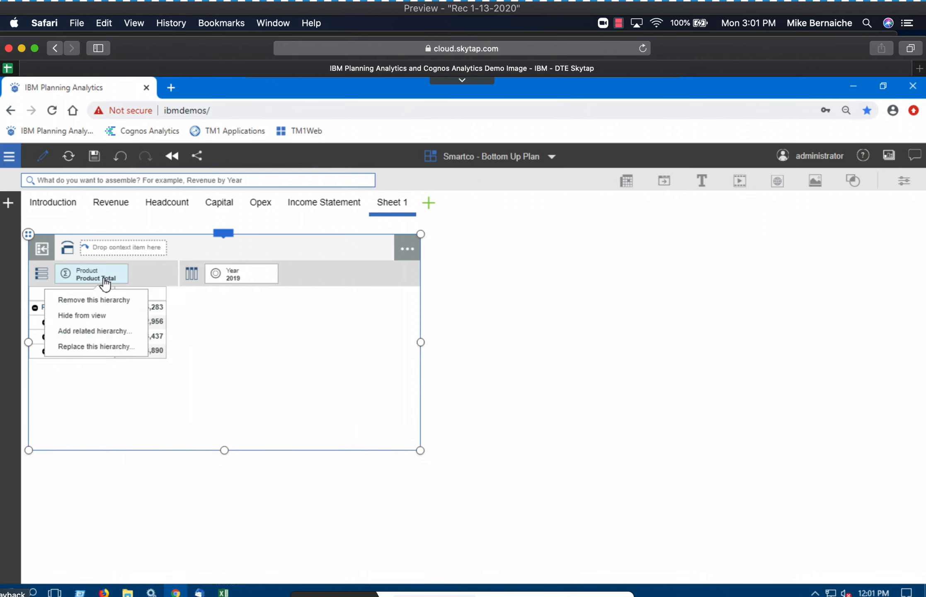
pyautogui.click(118, 331)
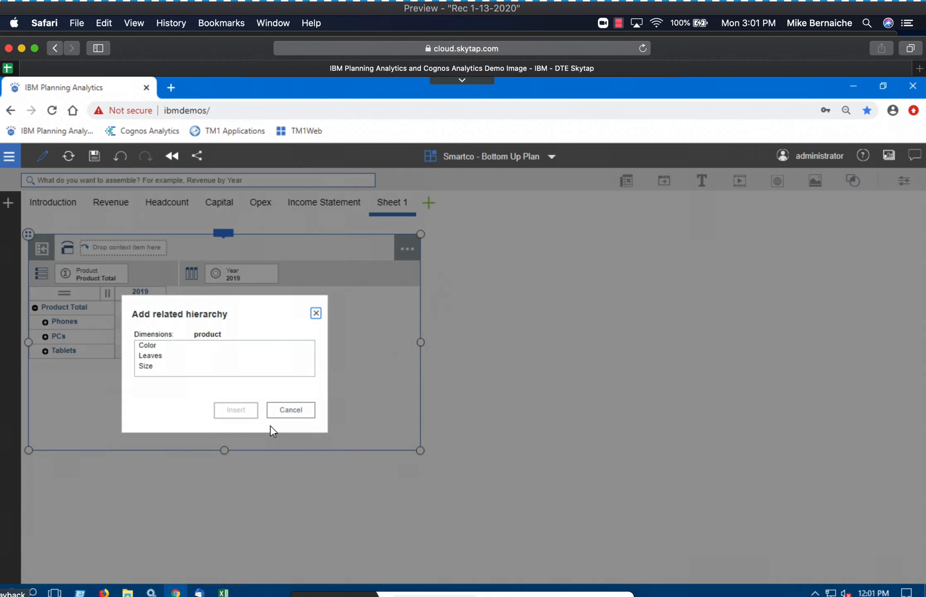
pyautogui.click(175, 348)
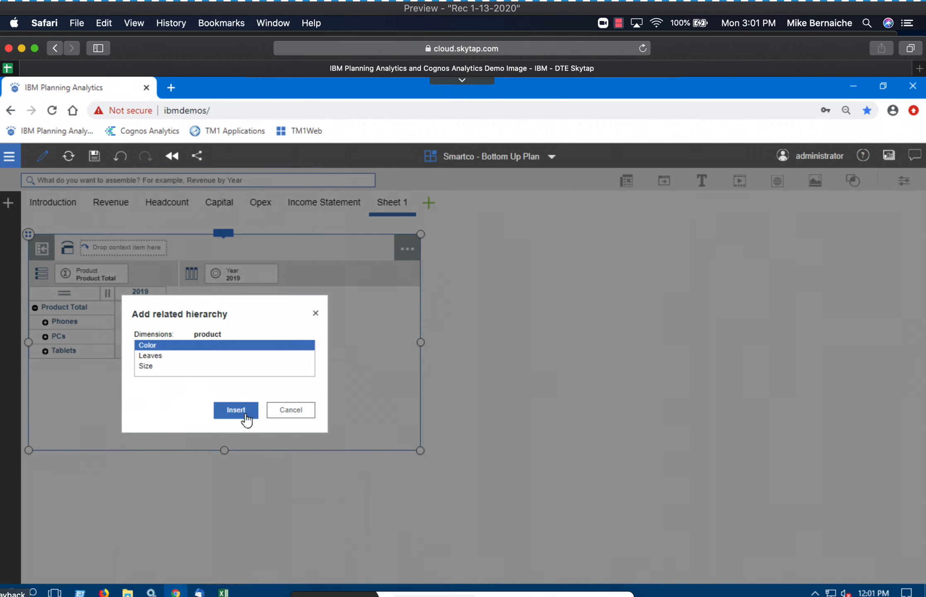
pyautogui.click(240, 413)
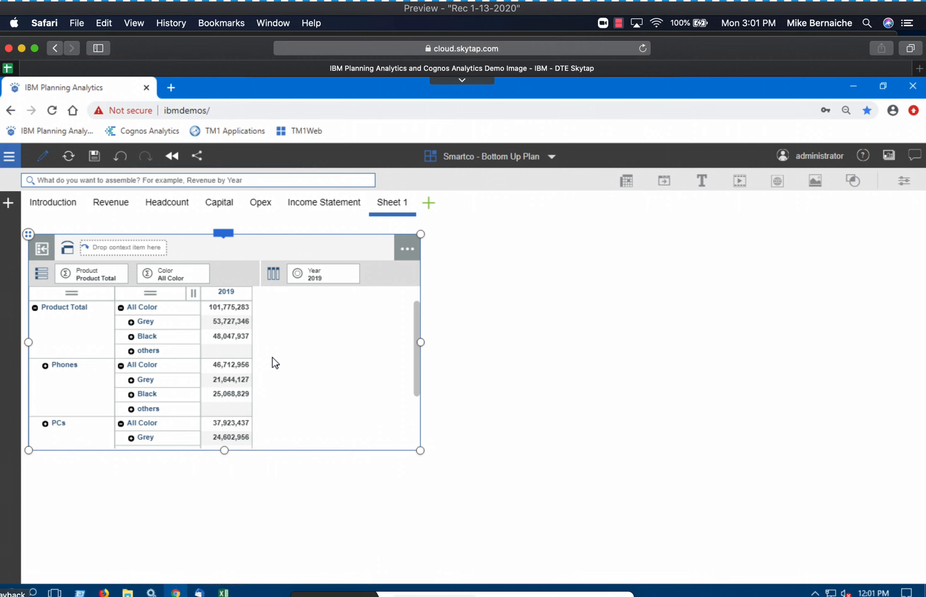
# Step: Open the Product dimension of the smartco database for editing on Sheet 1
pyautogui.click(9, 203)
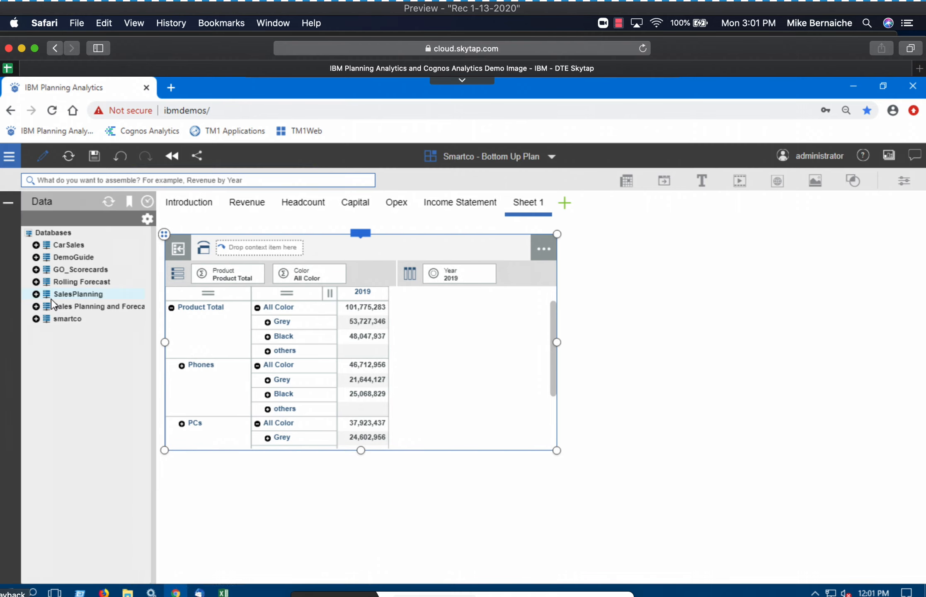
pyautogui.click(36, 318)
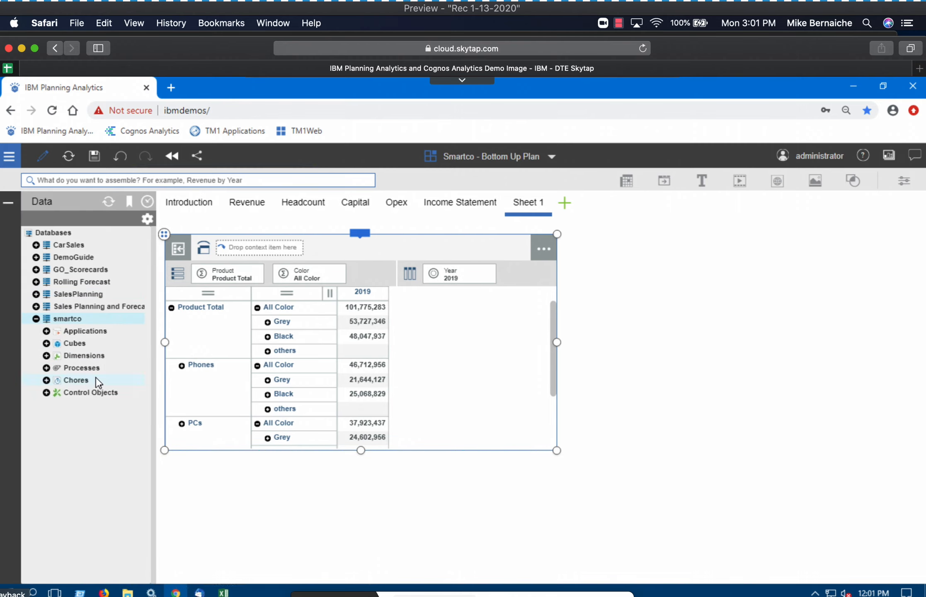
pyautogui.click(46, 355)
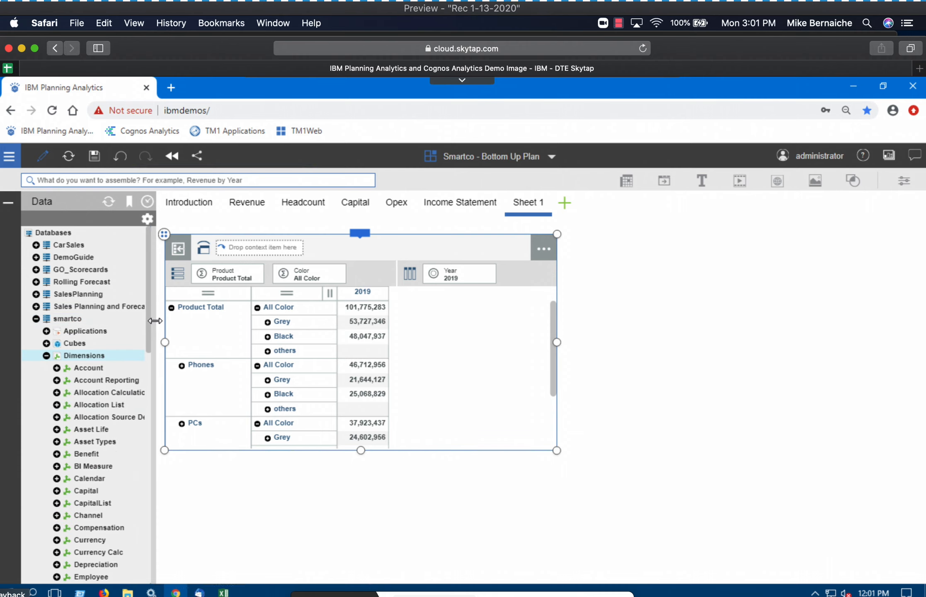
pyautogui.moveTo(146, 321); pyautogui.dragTo(150, 492)
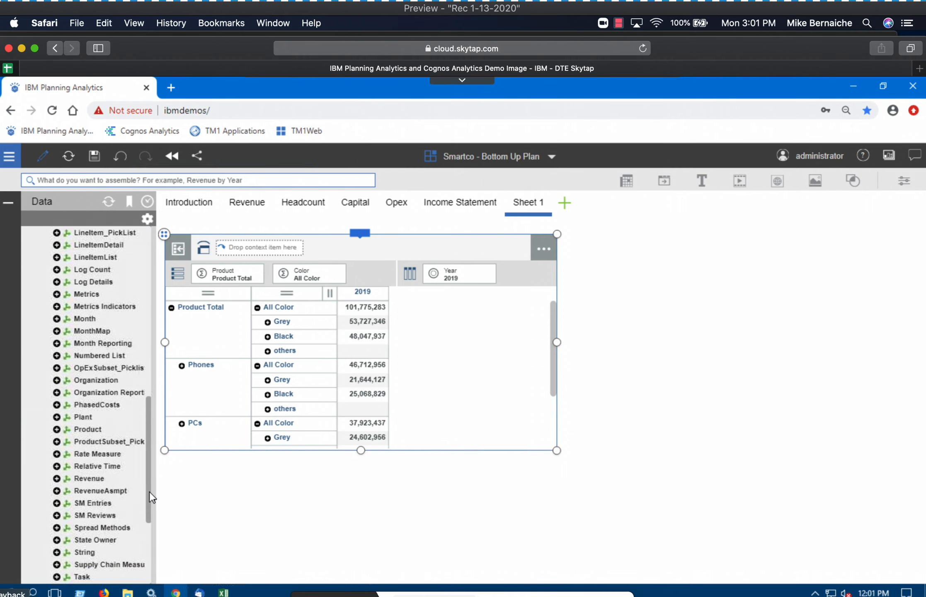
pyautogui.click(57, 429)
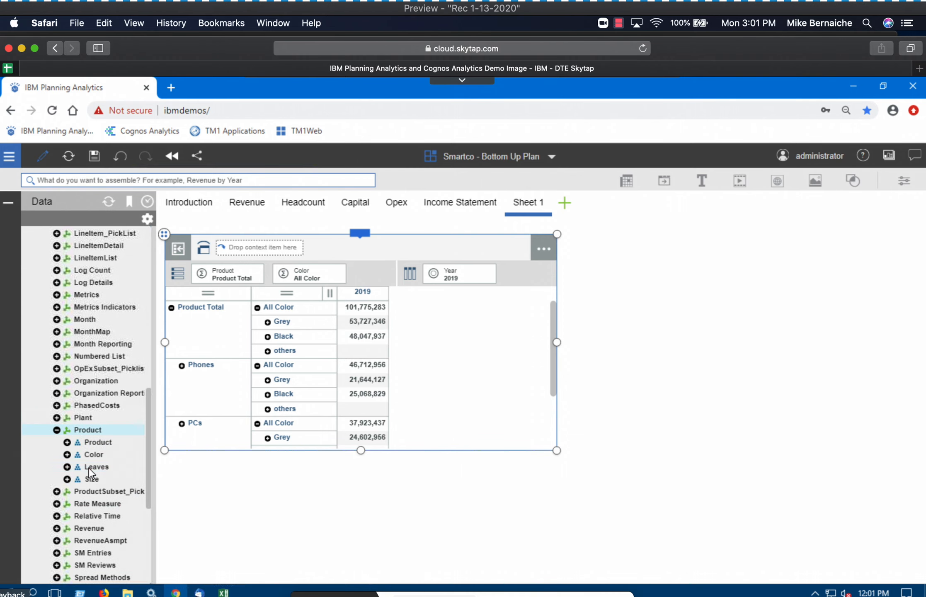
pyautogui.rightClick(98, 430)
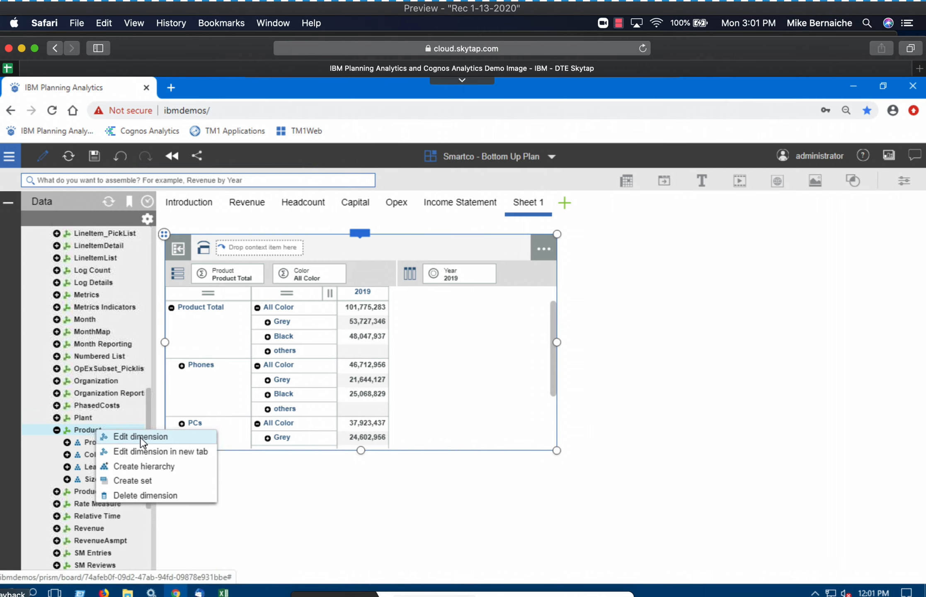
pyautogui.click(140, 437)
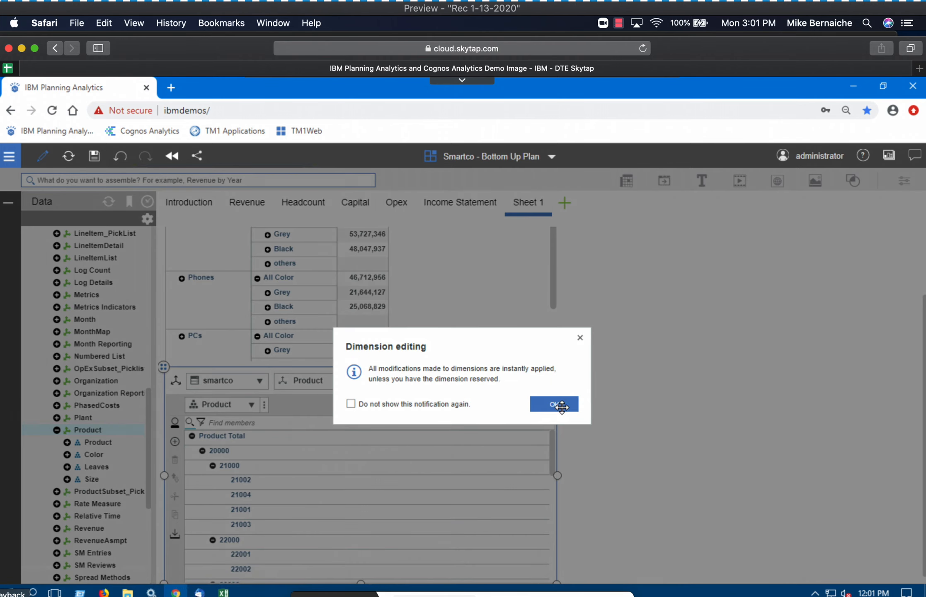
pyautogui.click(556, 405)
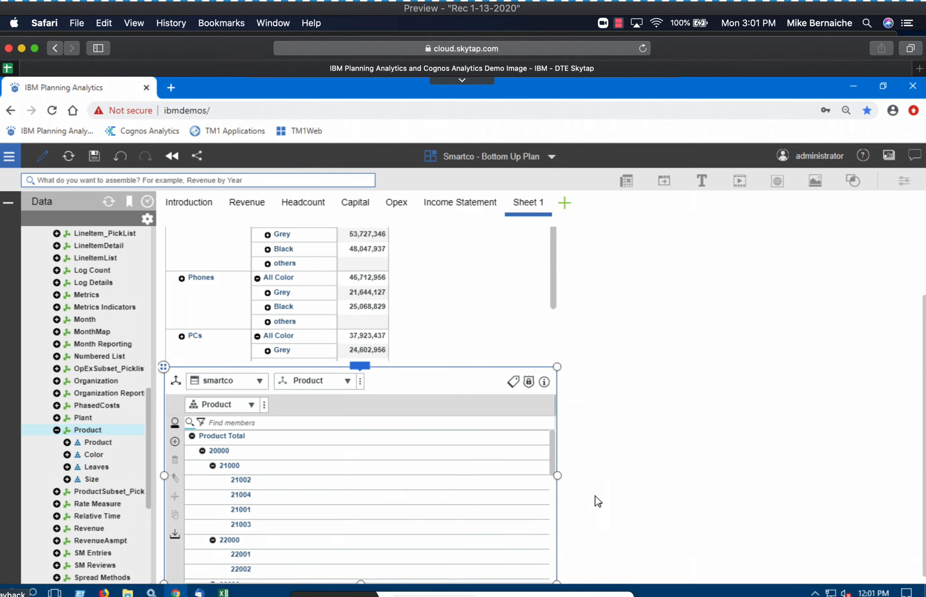
# Step: Display the Product dimension's member attributes and create a Text attribute named Country of Origin
pyautogui.click(513, 382)
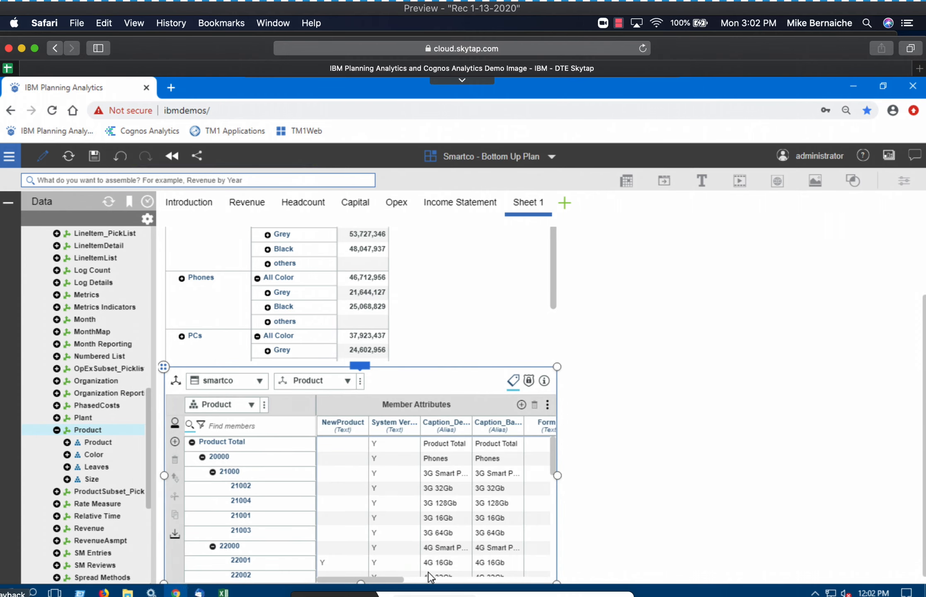
pyautogui.moveTo(394, 580); pyautogui.dragTo(545, 585)
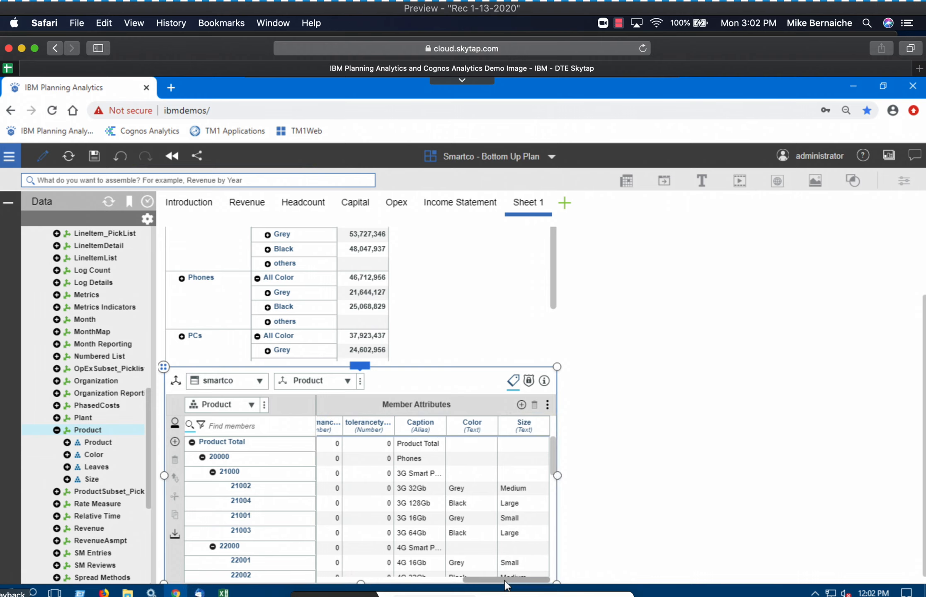
pyautogui.click(521, 405)
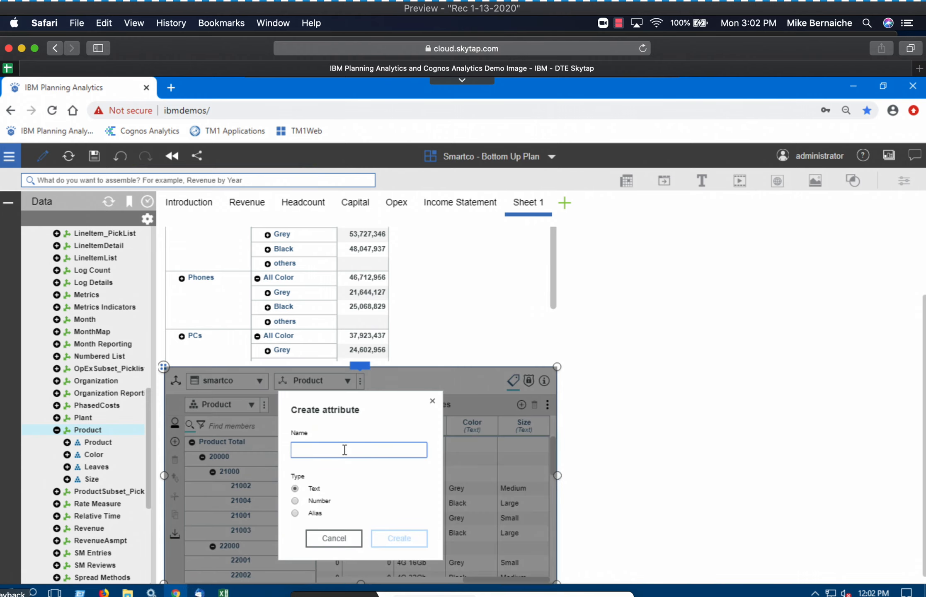
pyautogui.write('Country of ')
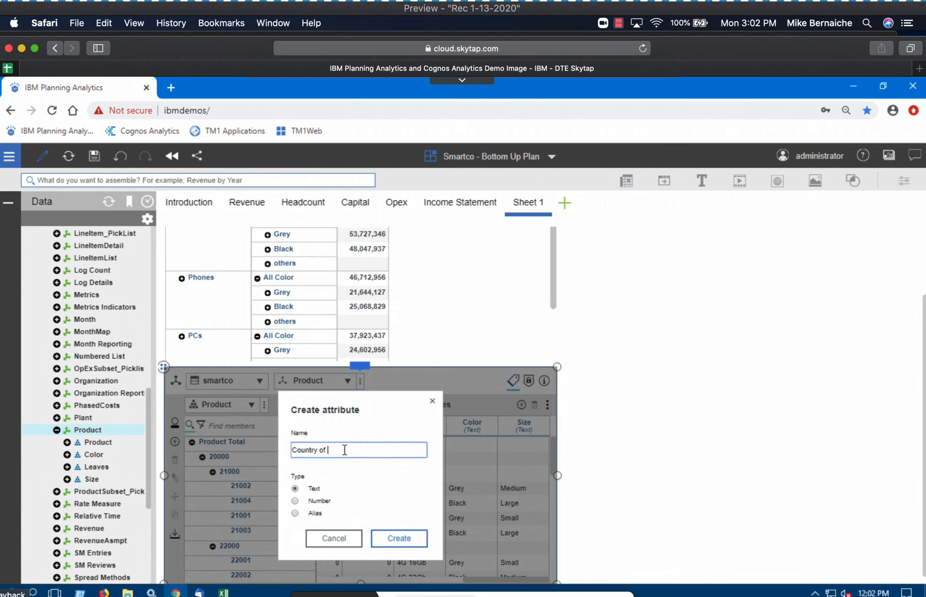
pyautogui.write('Origin')
pyautogui.click(398, 538)
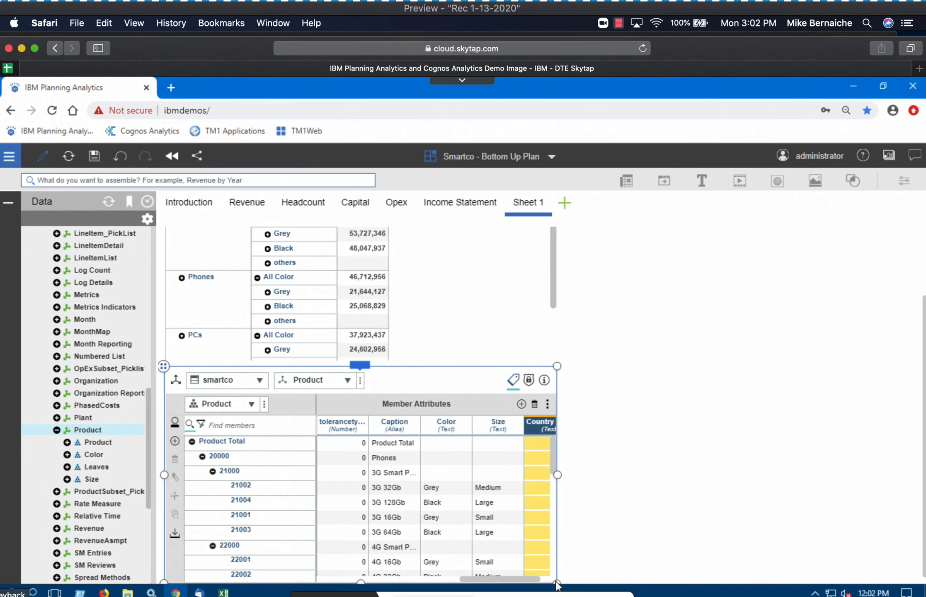
# Step: Widen the dimension editor and enter Country of Origin values: China for 21000, CHina for 21002 and korea for 22001
pyautogui.moveTo(557, 583); pyautogui.dragTo(604, 583)
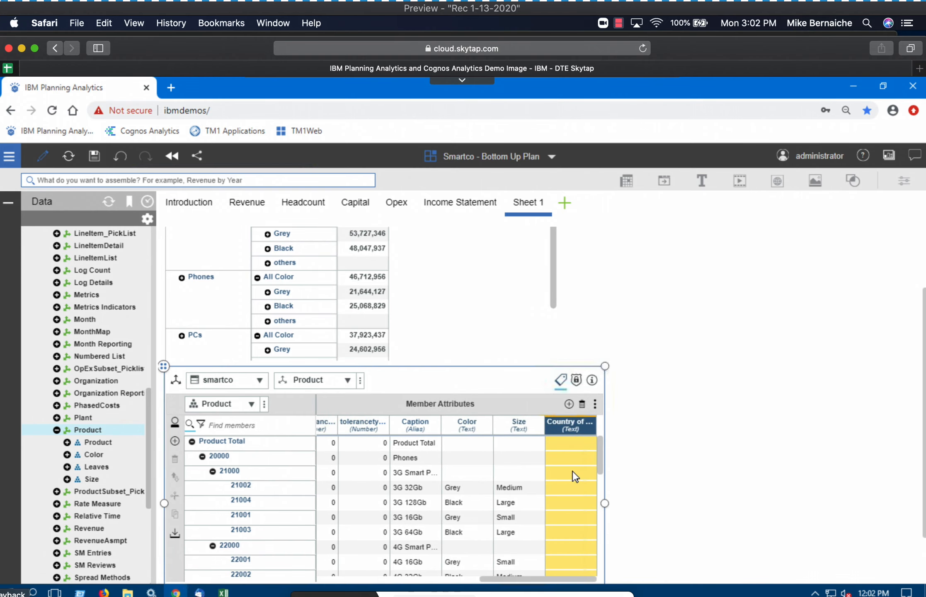
pyautogui.click(586, 474)
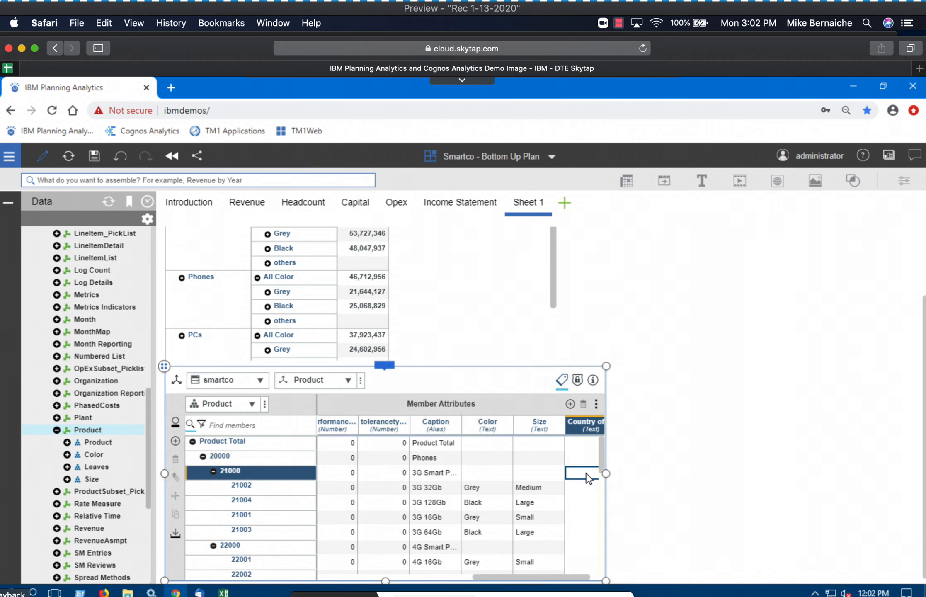
pyautogui.write('China')
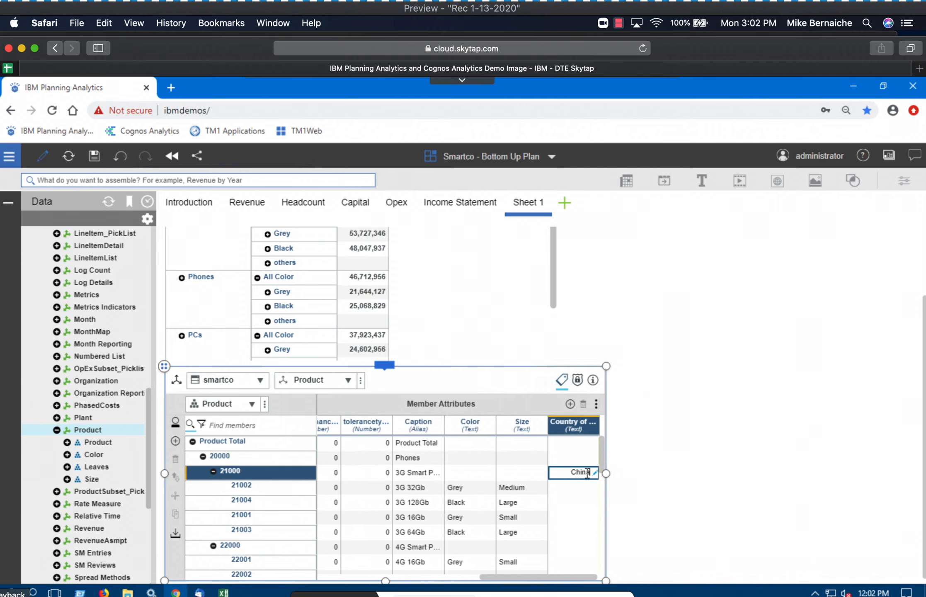
pyautogui.press('Return')
pyautogui.write('CHina')
pyautogui.press('Return')
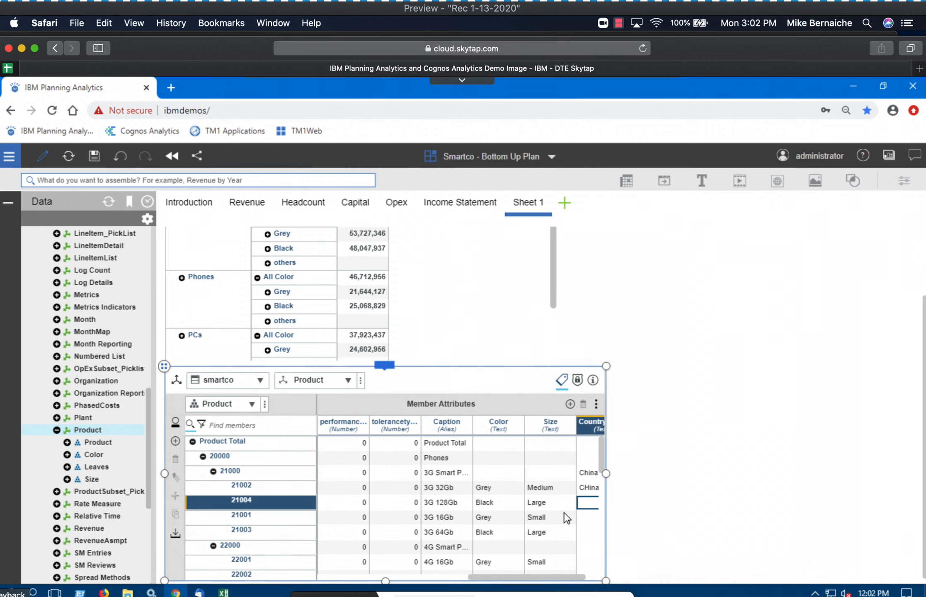
pyautogui.click(589, 562)
pyautogui.write('korea')
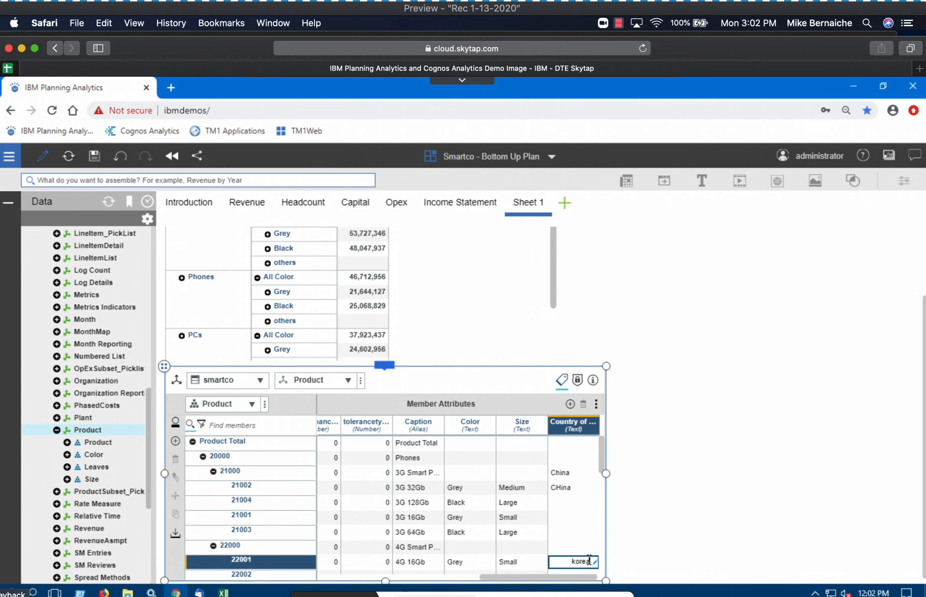
pyautogui.click(692, 539)
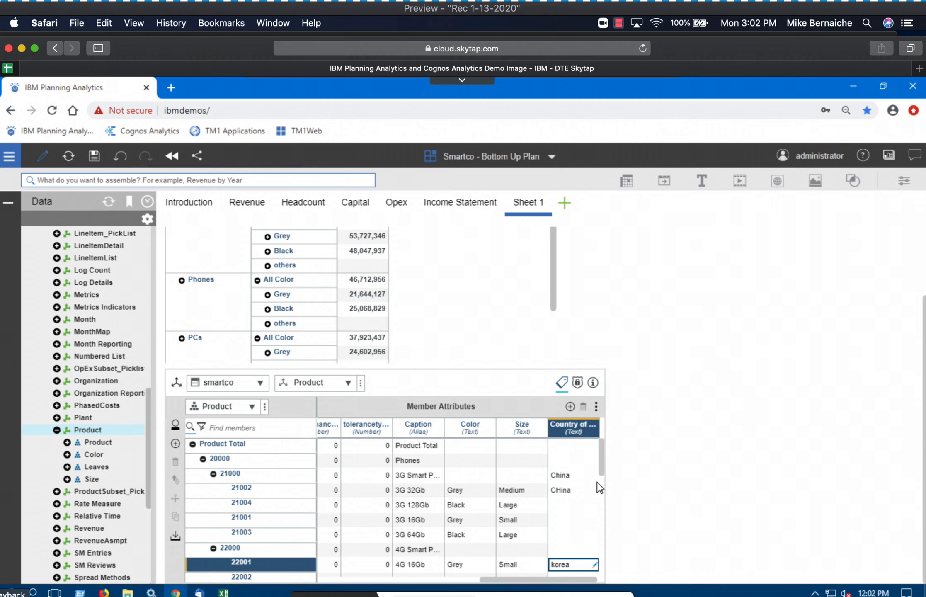
# Step: Create a hierarchy from the Country of Origin attribute and bring it into view under Product in the data tree
pyautogui.rightClick(565, 427)
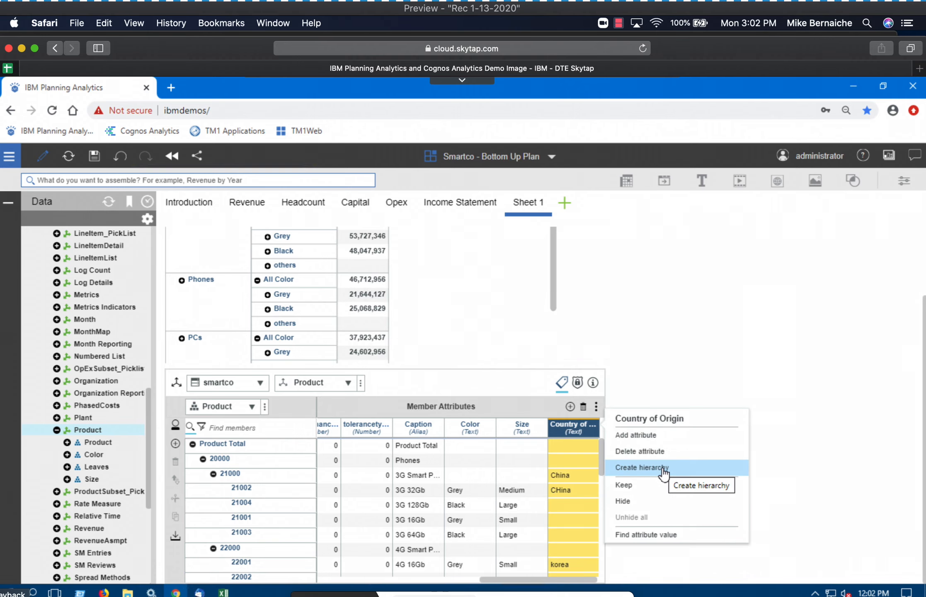
pyautogui.click(641, 468)
pyautogui.click(410, 506)
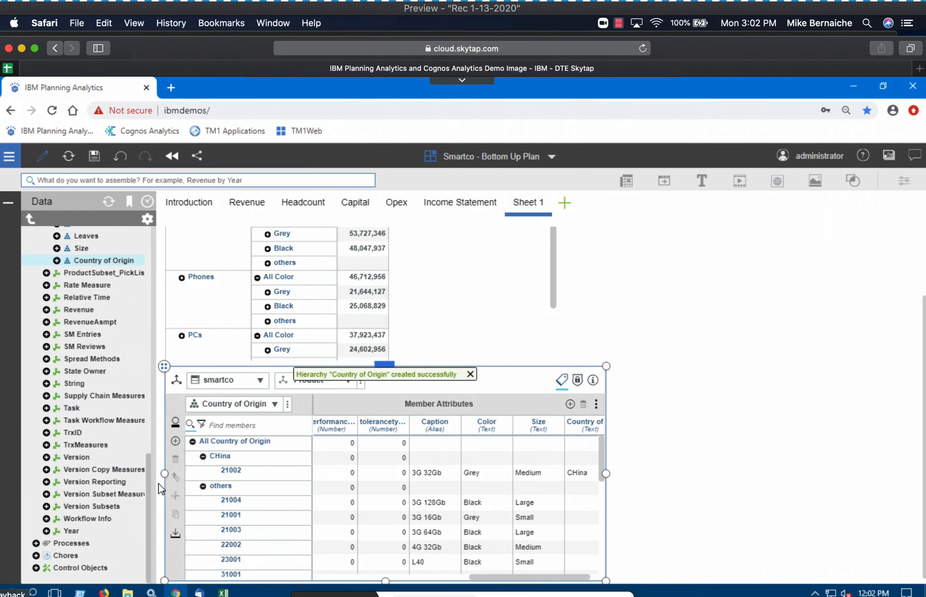
pyautogui.moveTo(150, 504); pyautogui.dragTo(150, 466)
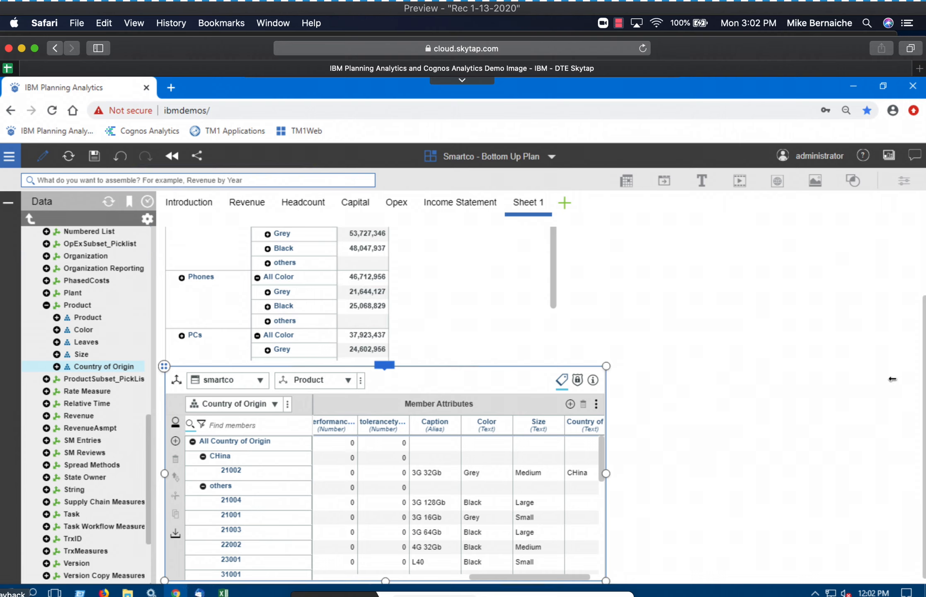
# Step: Collapse the data tree and return to the Introduction sheet of the Smartco - Bottom Up Plan book
pyautogui.click(923, 413)
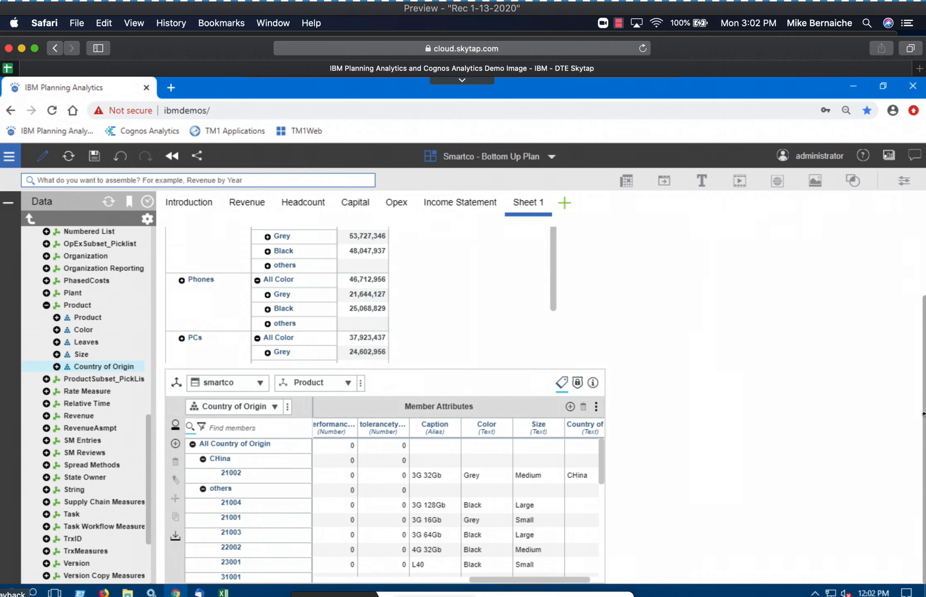
pyautogui.scroll(3, 923, 413)
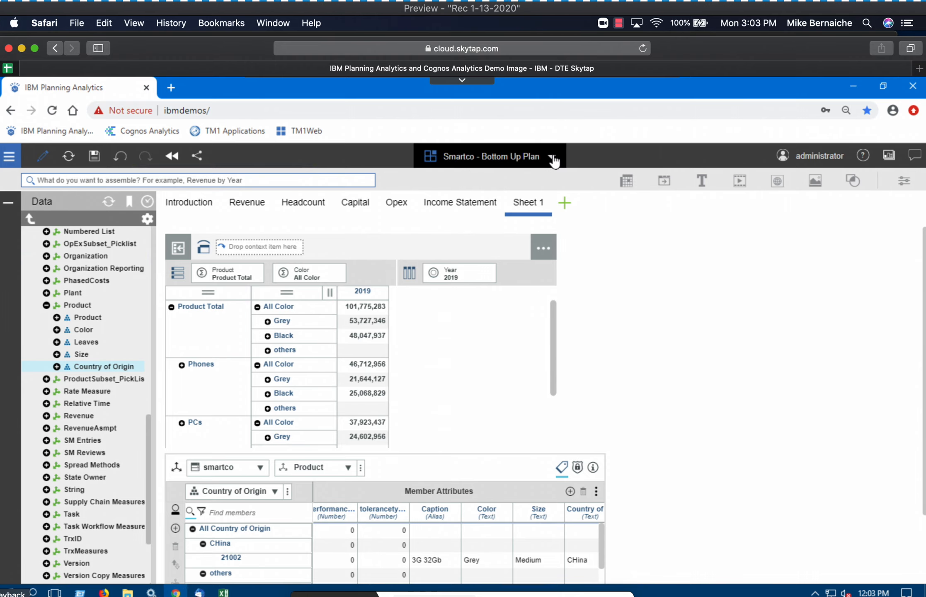
pyautogui.click(553, 159)
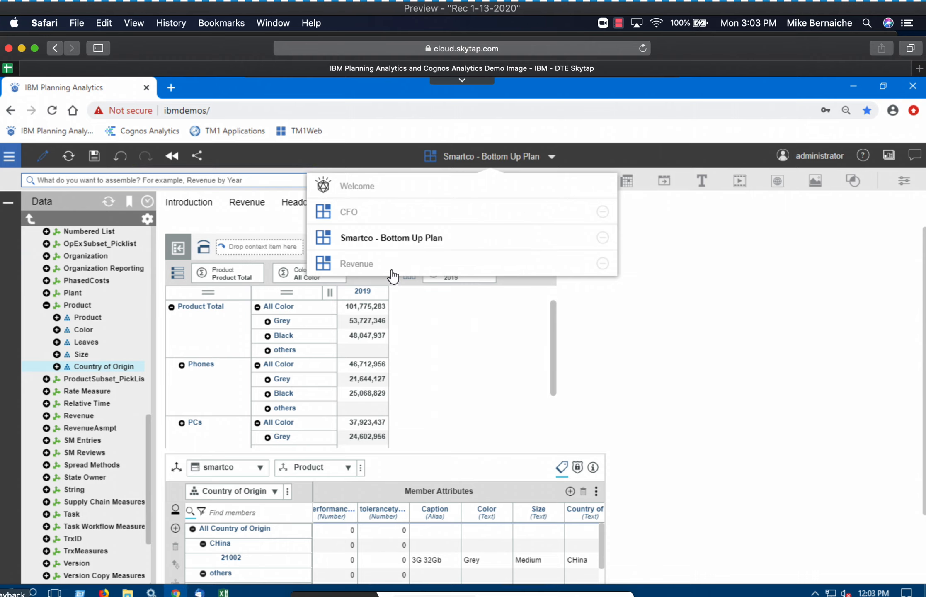
pyautogui.click(404, 244)
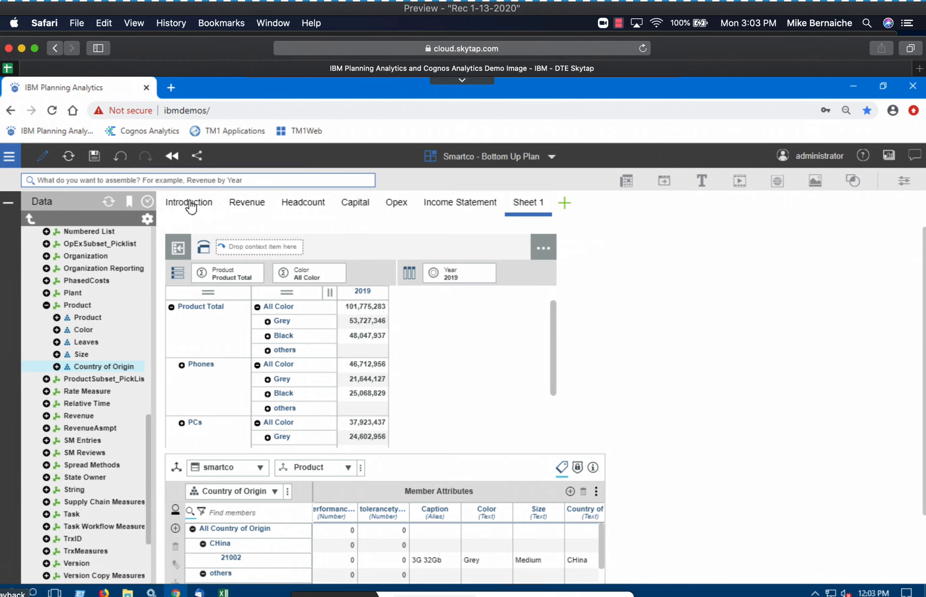
pyautogui.click(8, 203)
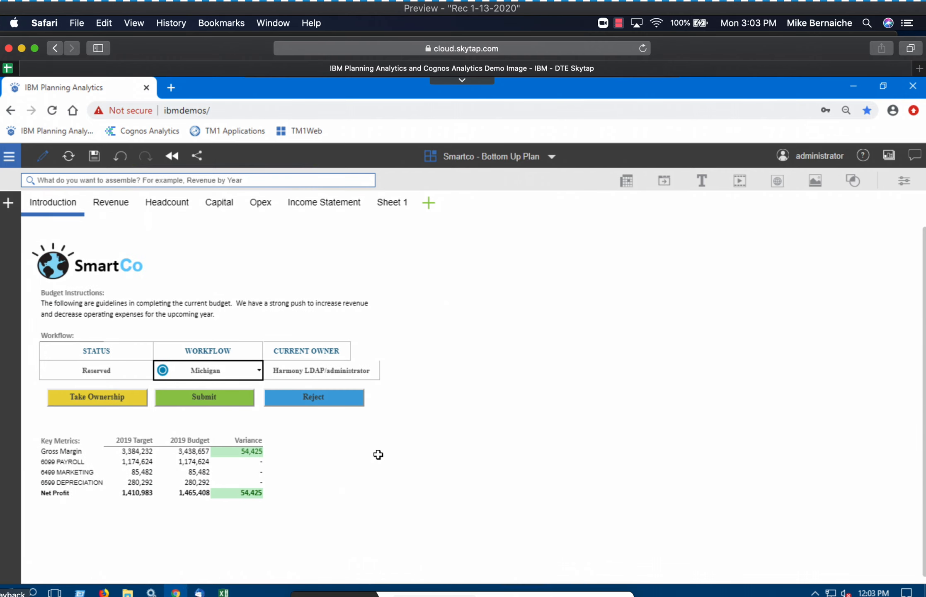
# Step: Submit the Michigan node in the budget workflow
pyautogui.click(201, 397)
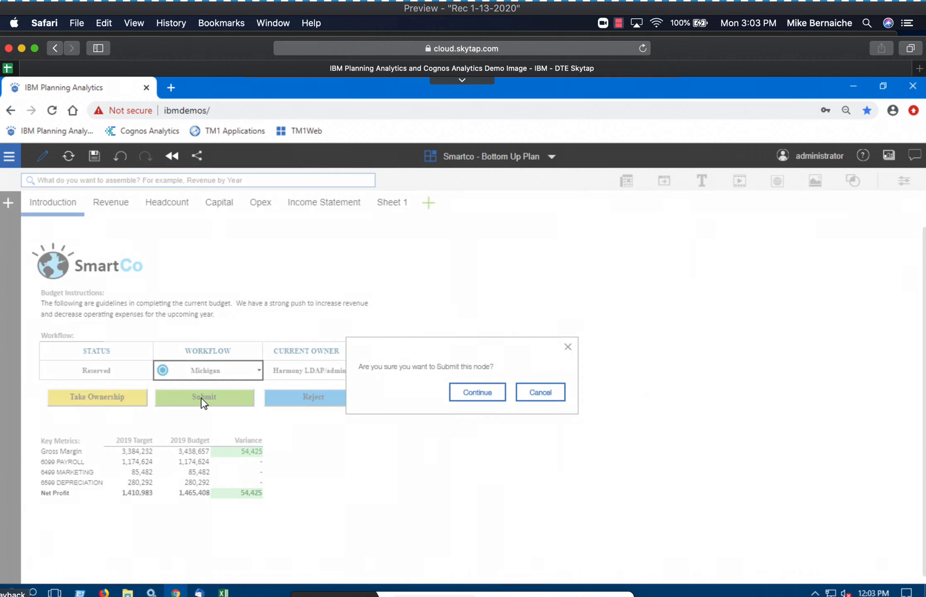
pyautogui.click(481, 396)
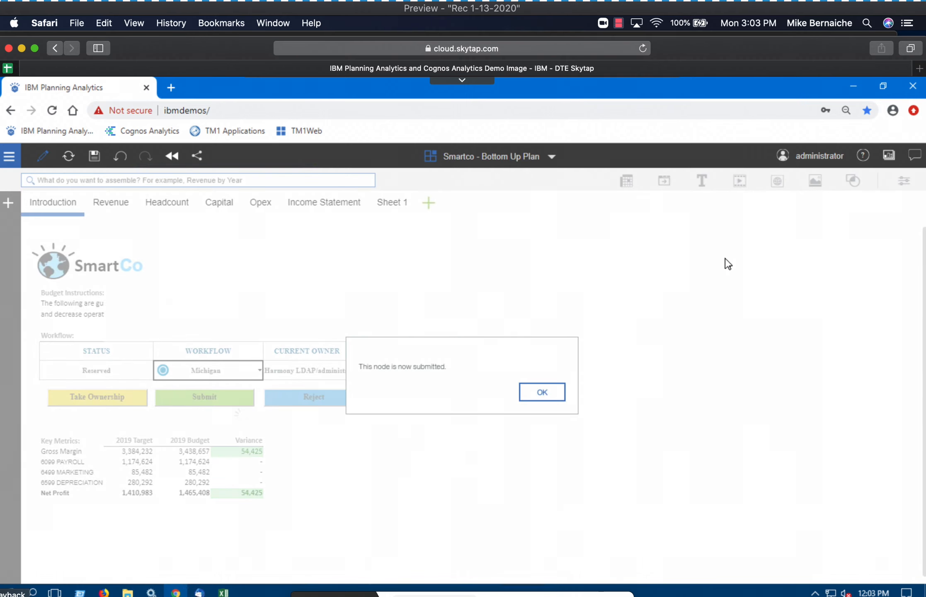
pyautogui.click(542, 392)
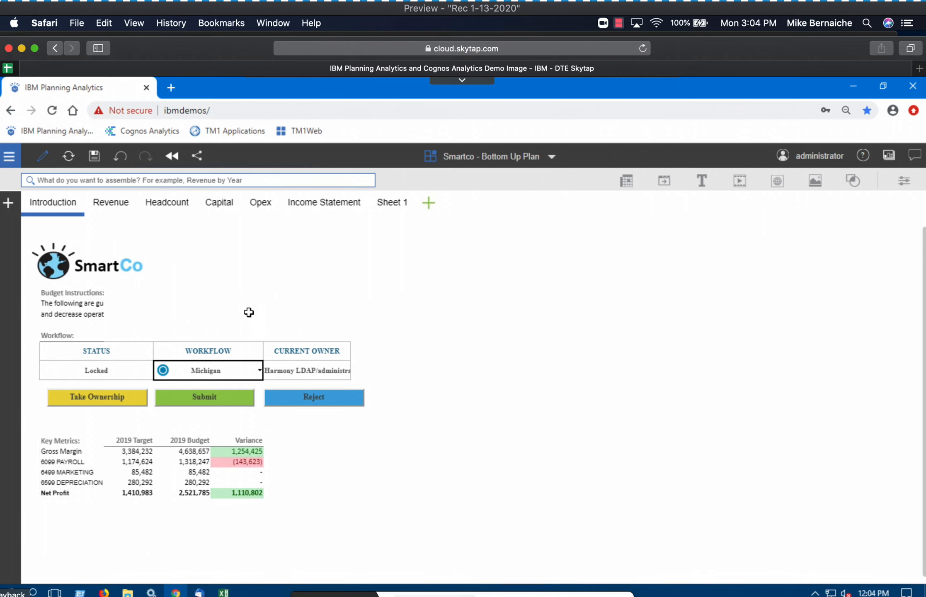
# Step: Reject the submitted Michigan node in the budget workflow
pyautogui.click(552, 157)
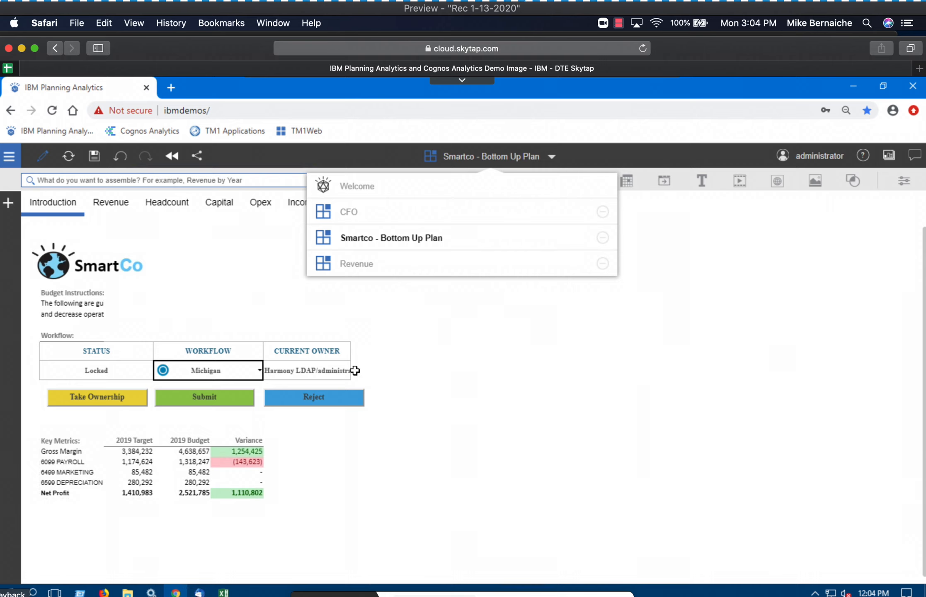
pyautogui.click(342, 399)
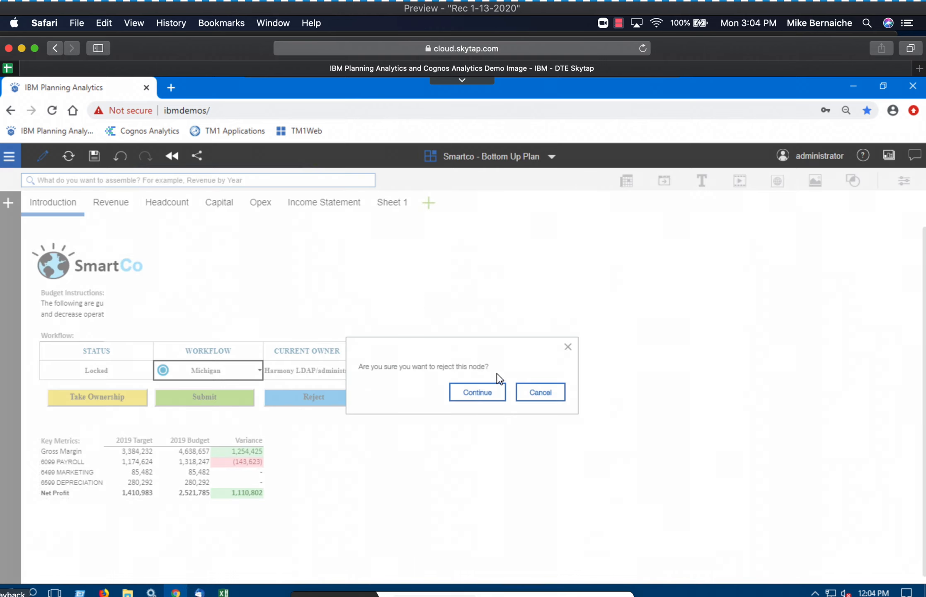
pyautogui.click(489, 394)
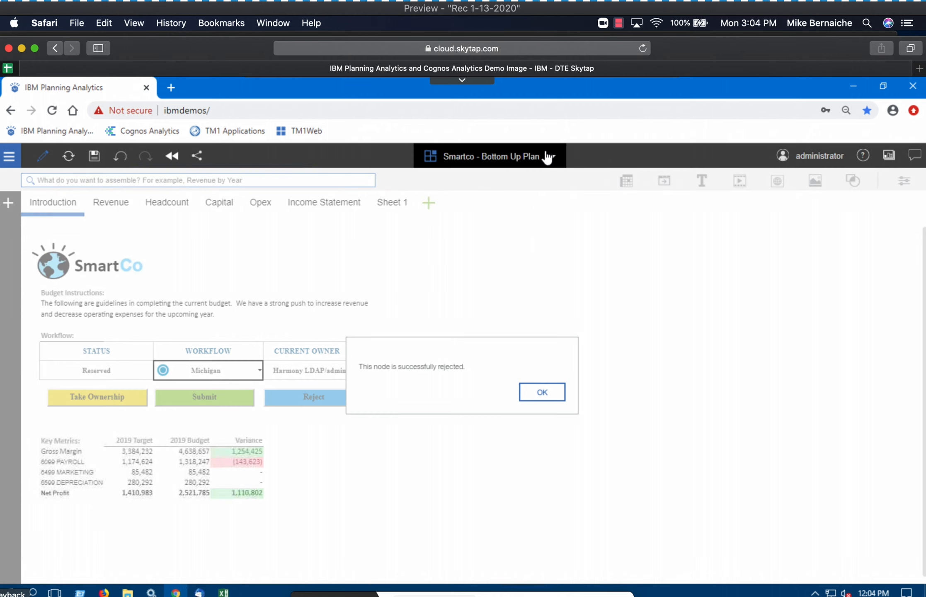
pyautogui.click(544, 396)
# Step: Switch to the CFO book and examine the KPI status and trend indicators on the Financial and Internal Processes sheets
pyautogui.click(535, 162)
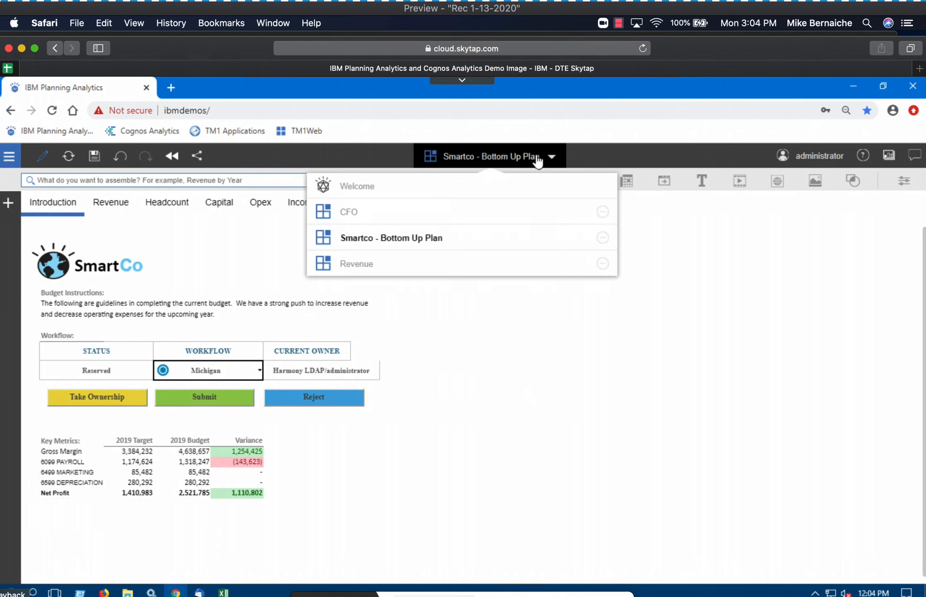
pyautogui.click(403, 213)
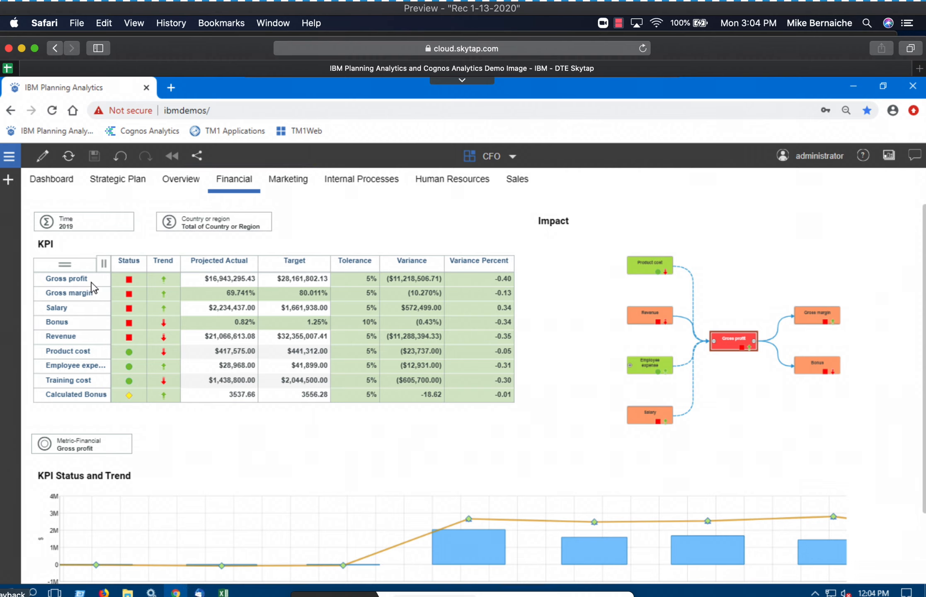
pyautogui.moveTo(131, 280)
pyautogui.moveTo(164, 280)
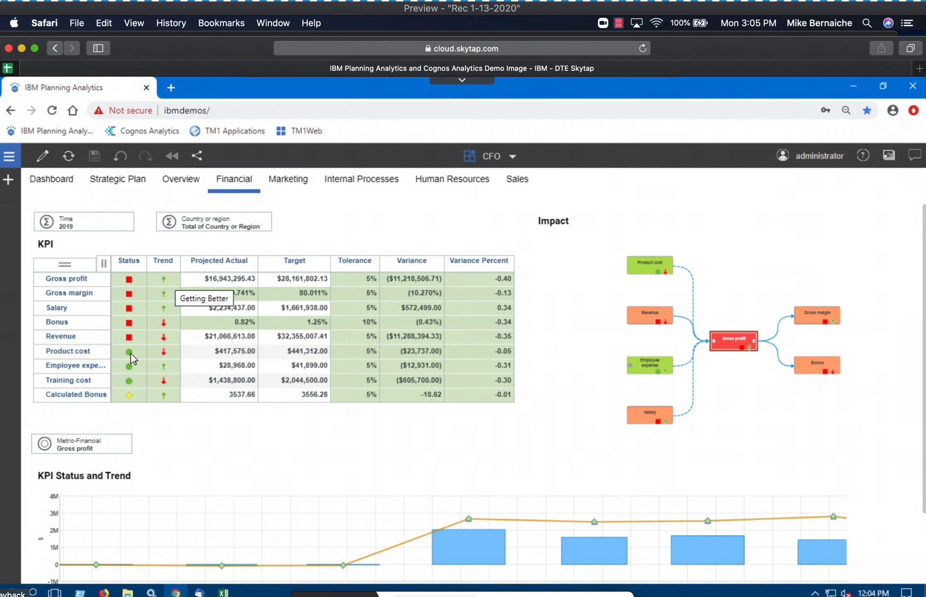
pyautogui.moveTo(127, 350)
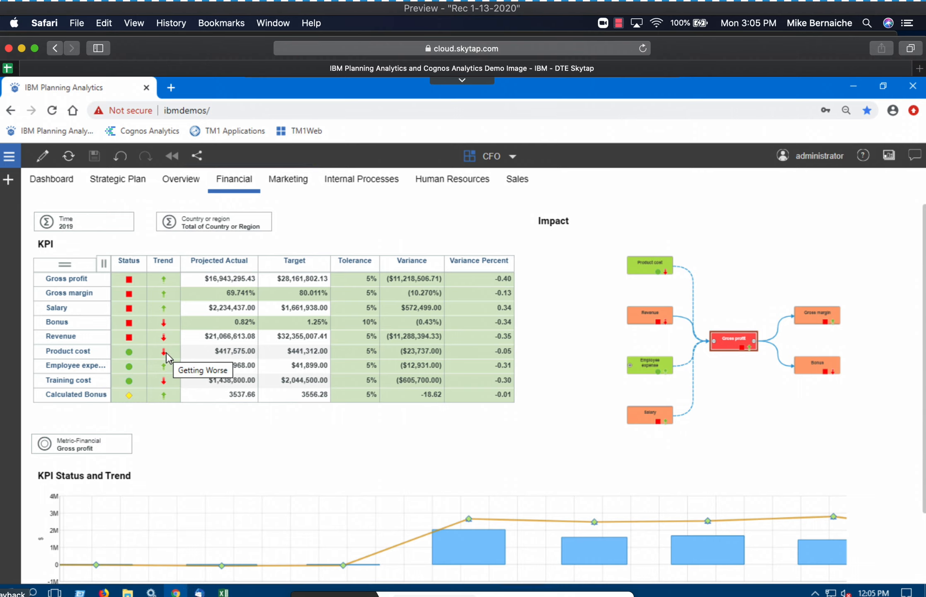
pyautogui.click(292, 181)
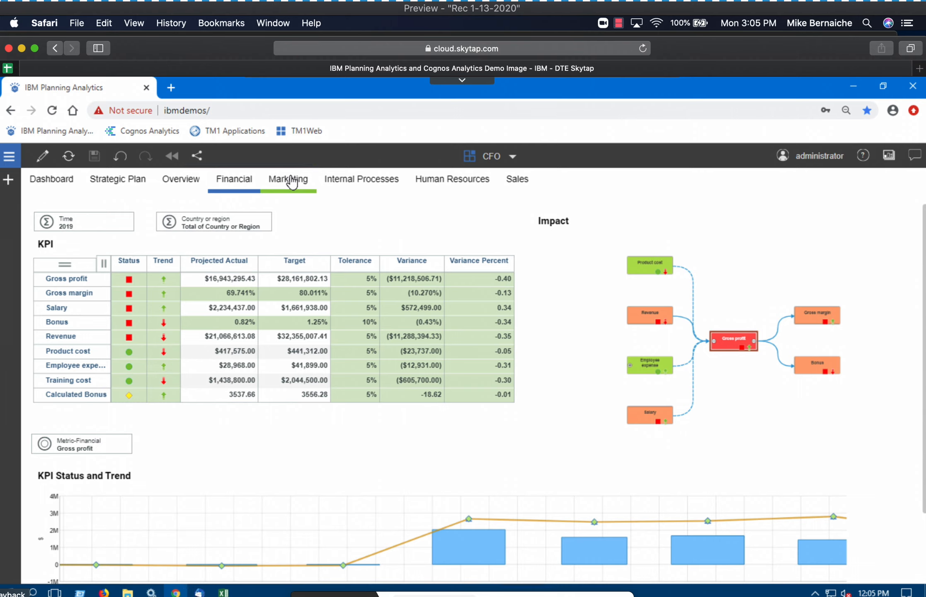
pyautogui.click(362, 183)
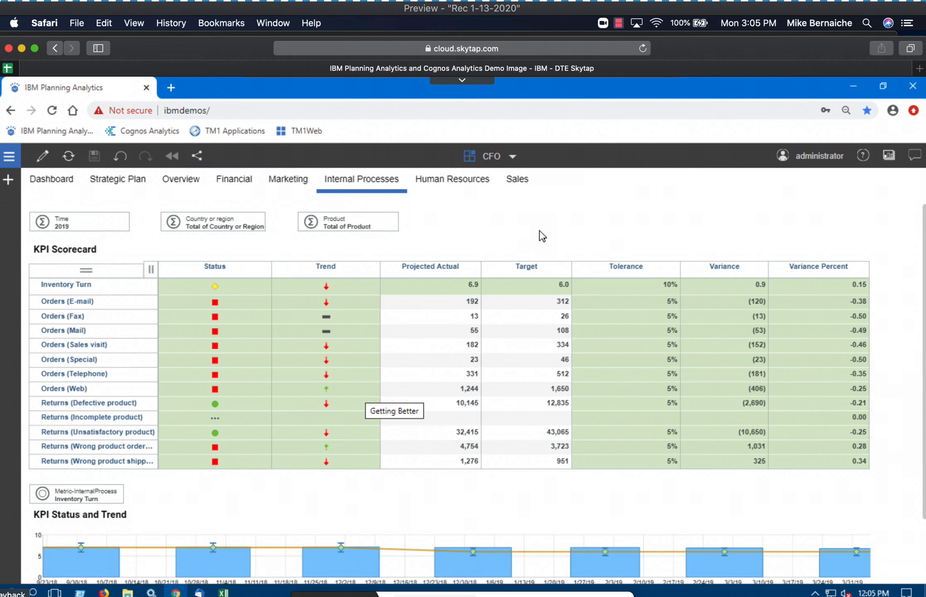
# Step: Switch to Excel and start a Planning Analytics connection to the IBM Demos data source
pyautogui.click(224, 592)
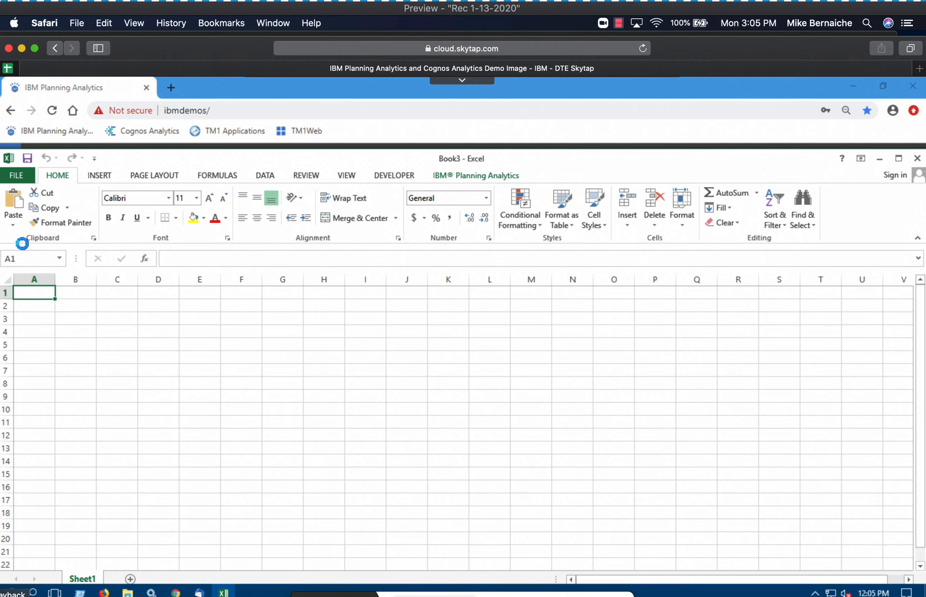
pyautogui.click(15, 226)
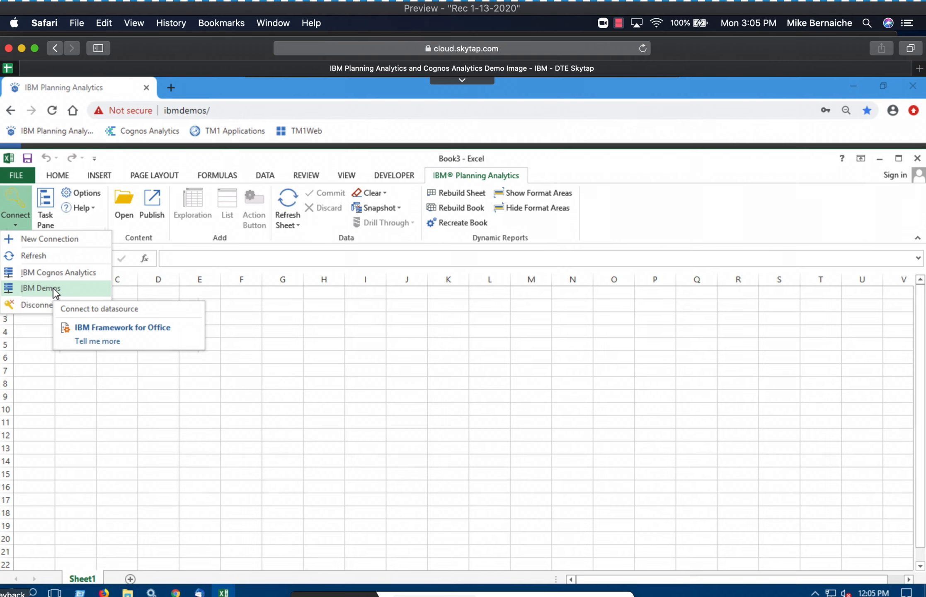
pyautogui.click(82, 290)
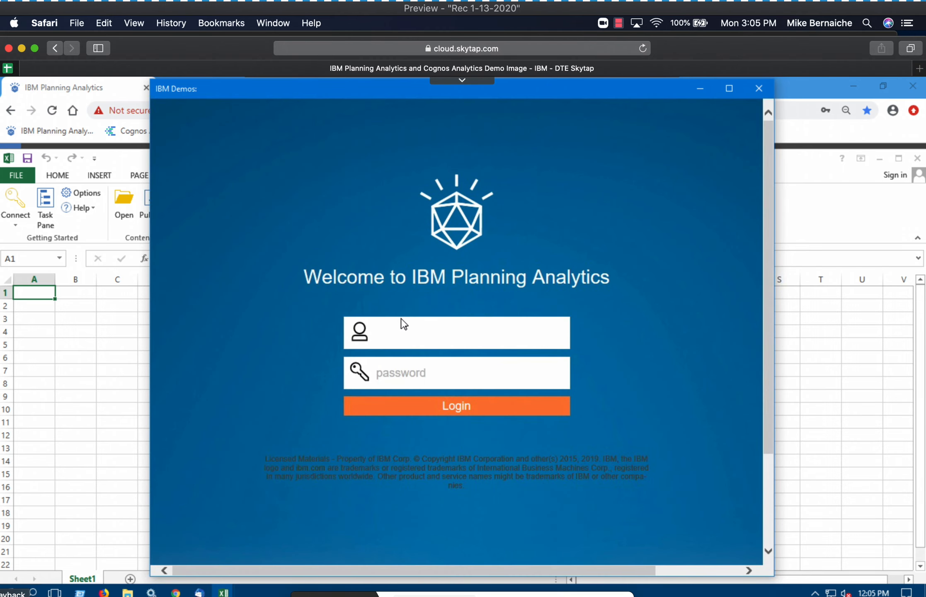
# Step: Log in to IBM Planning Analytics with the stored account username and password
pyautogui.click(463, 81)
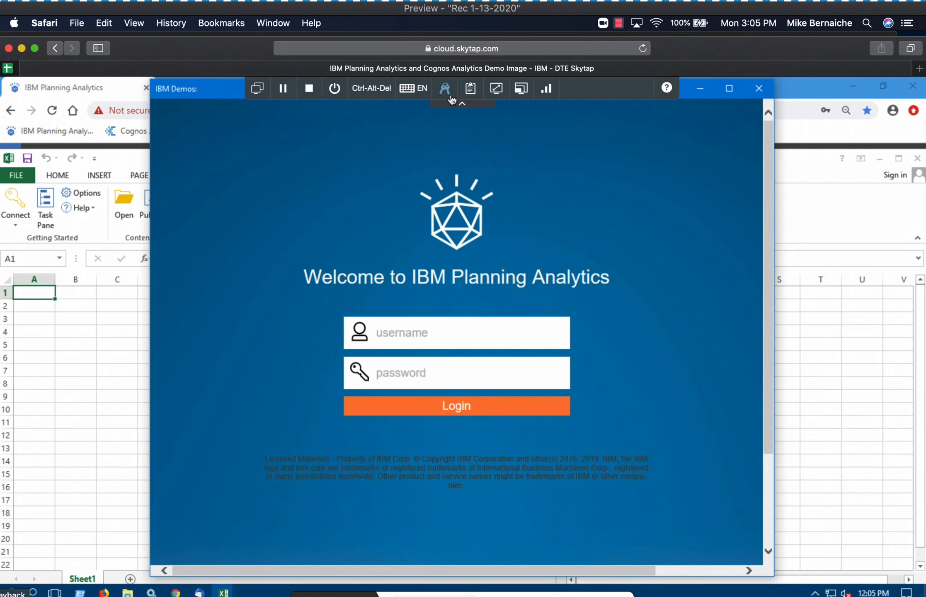
pyautogui.click(445, 88)
pyautogui.click(290, 149)
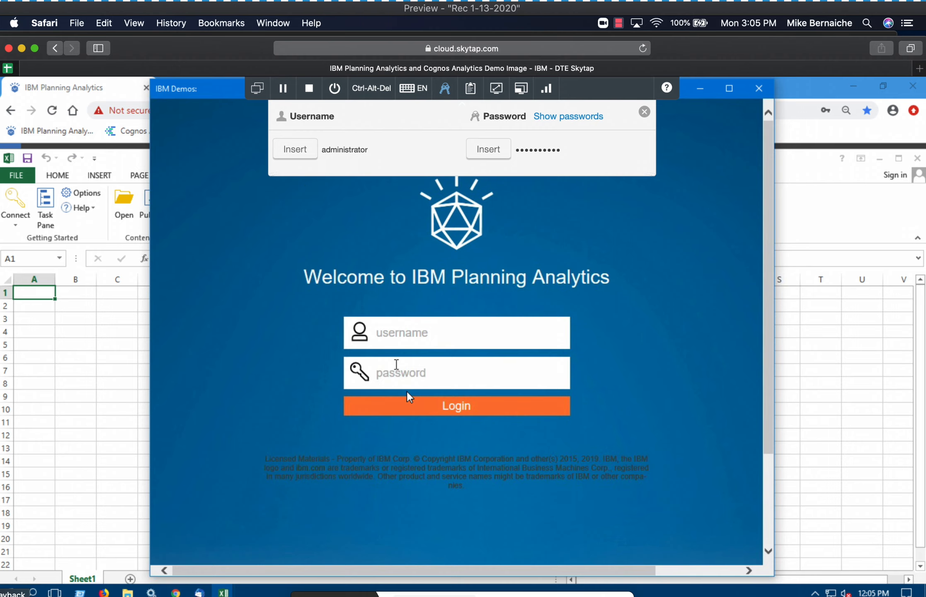
pyautogui.click(402, 332)
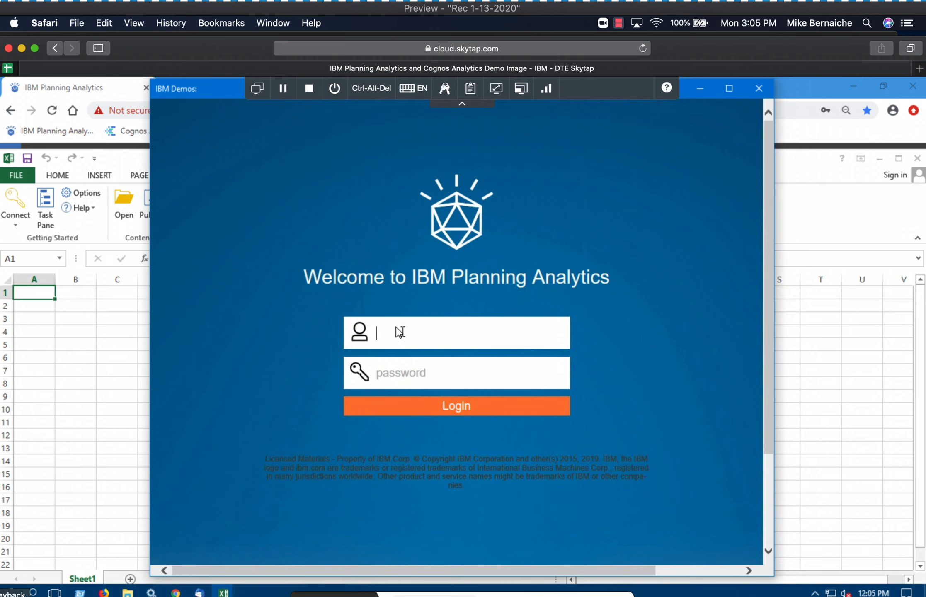
pyautogui.click(295, 150)
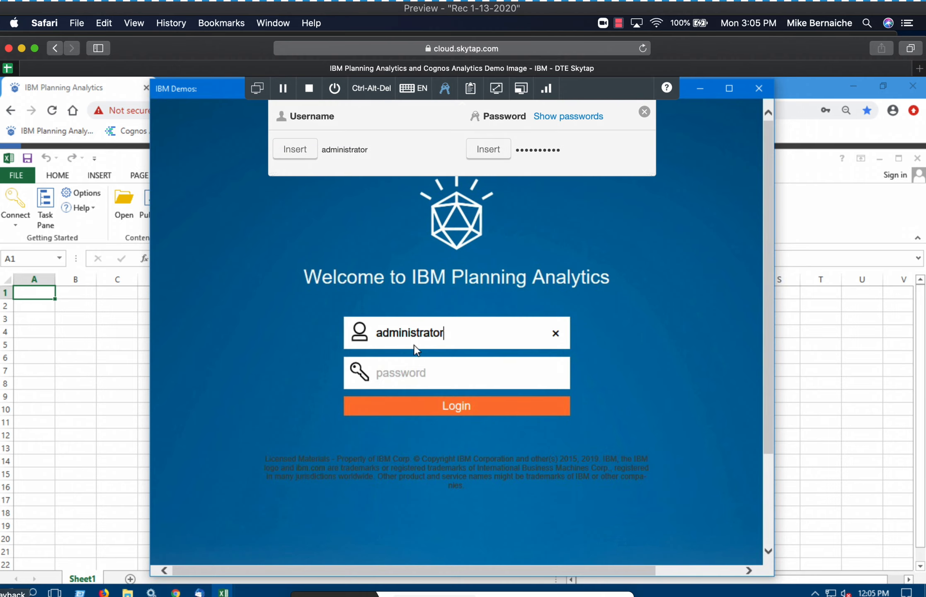
pyautogui.click(414, 372)
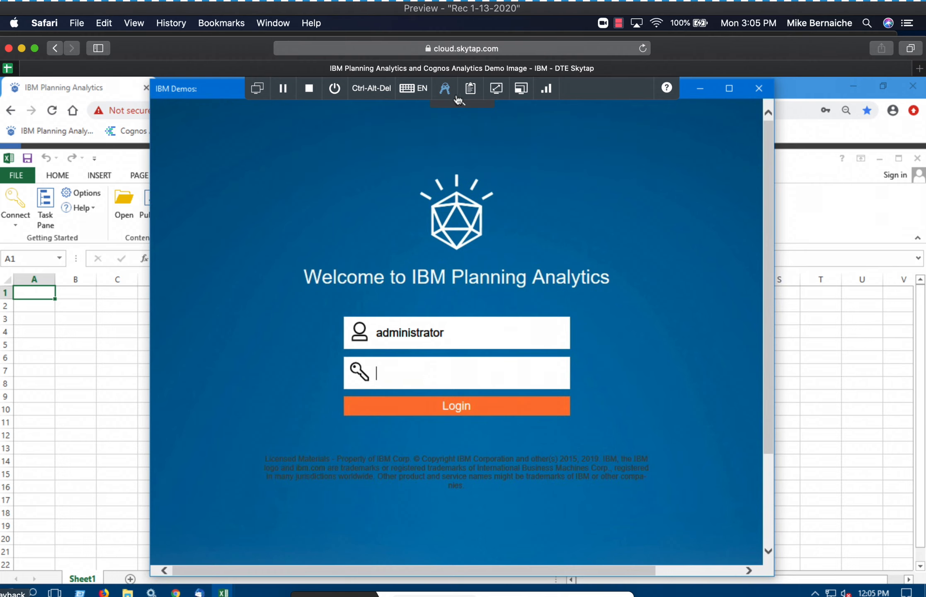
pyautogui.click(446, 89)
pyautogui.click(488, 149)
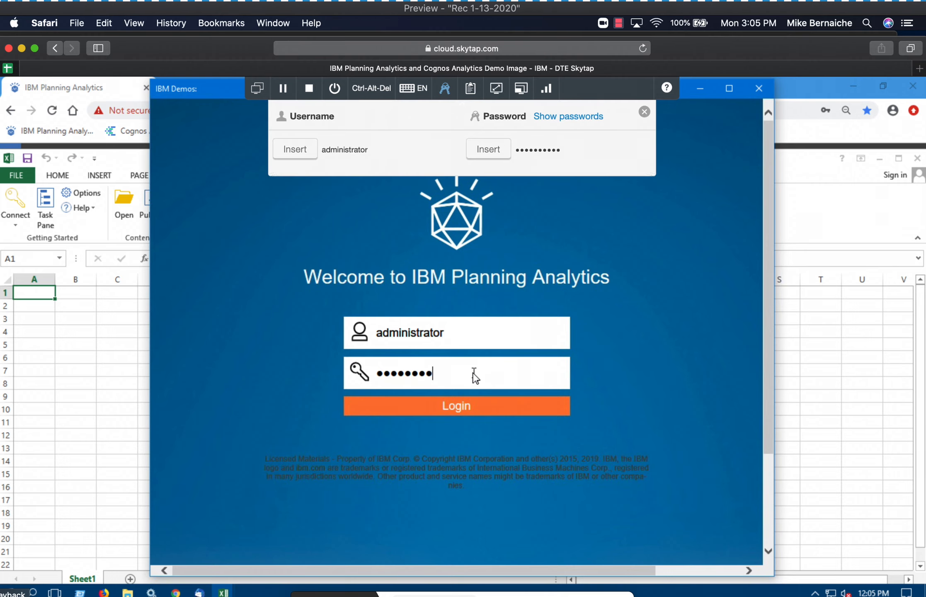
pyautogui.click(457, 405)
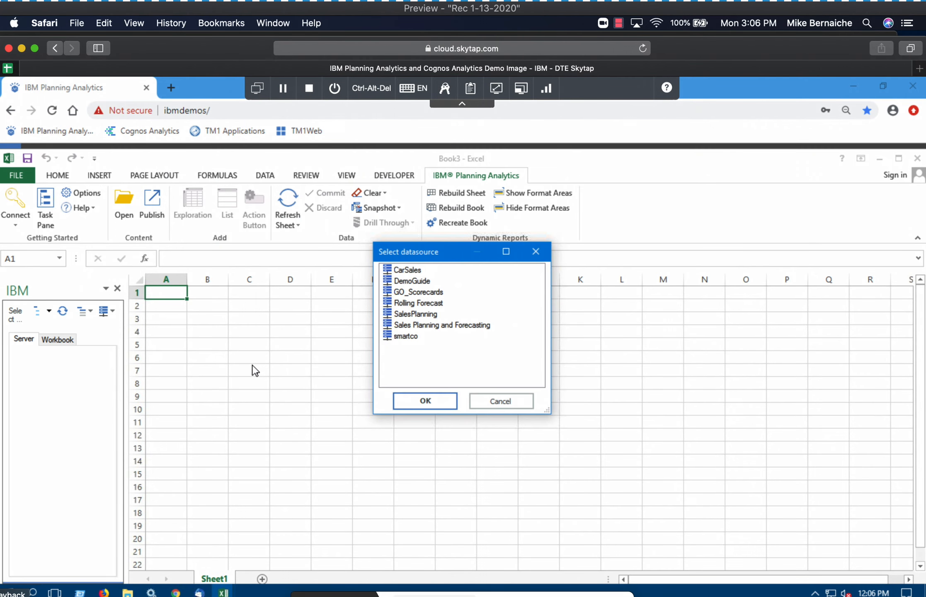
# Step: Select the smartco data source and insert the Revenue cube's All view as an Exploration on this sheet
pyautogui.click(406, 337)
pyautogui.click(415, 401)
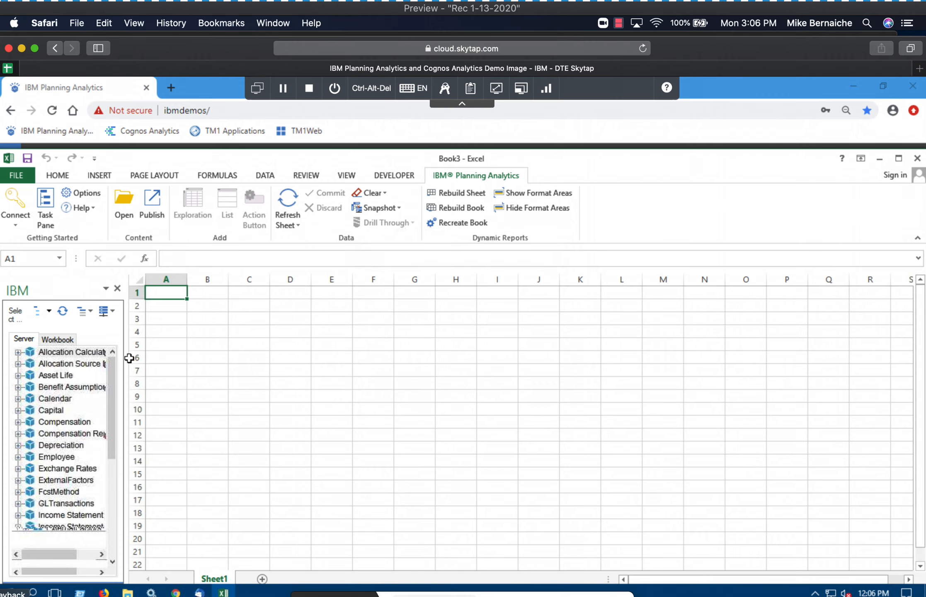
pyautogui.moveTo(112, 416); pyautogui.dragTo(113, 522)
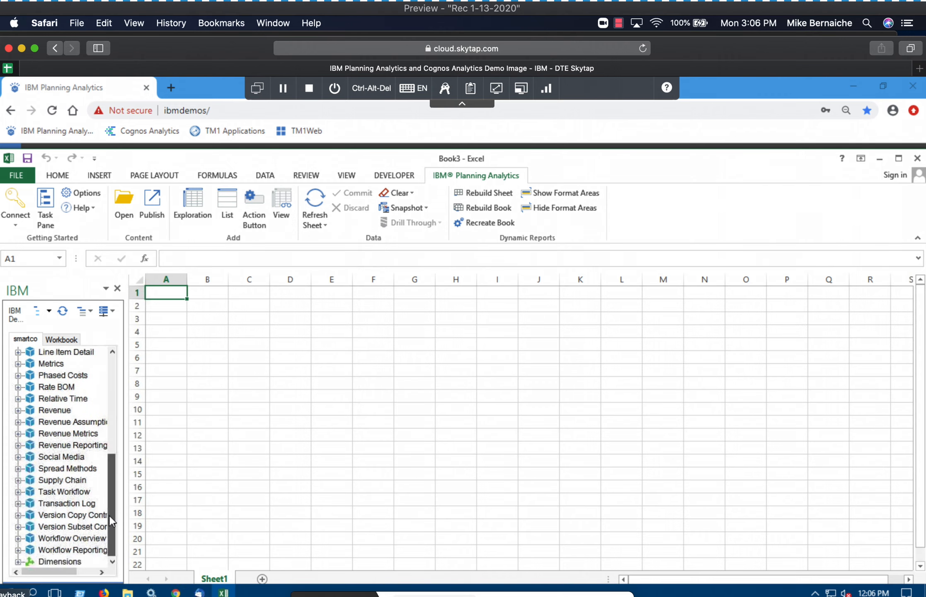
pyautogui.click(17, 410)
pyautogui.click(30, 422)
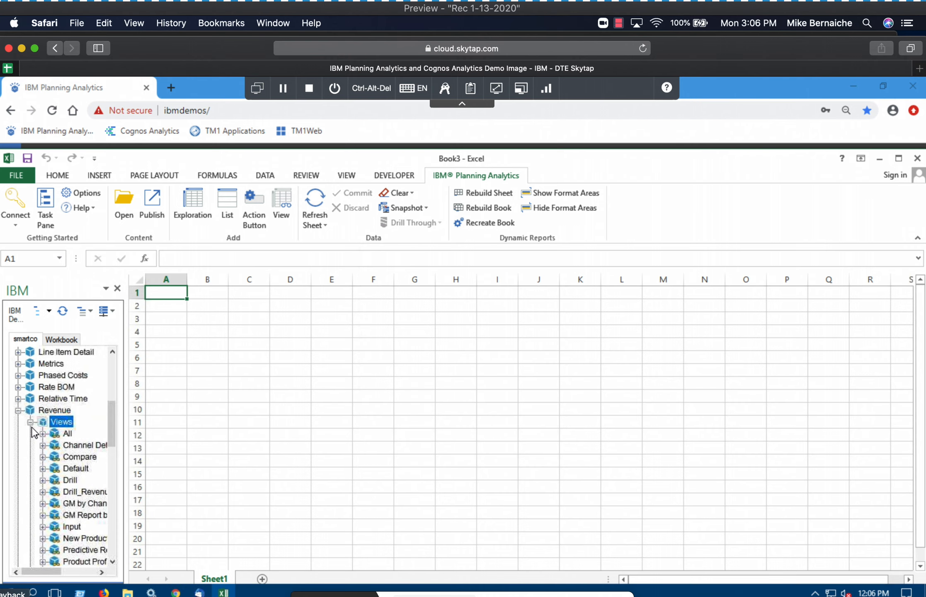
pyautogui.rightClick(68, 434)
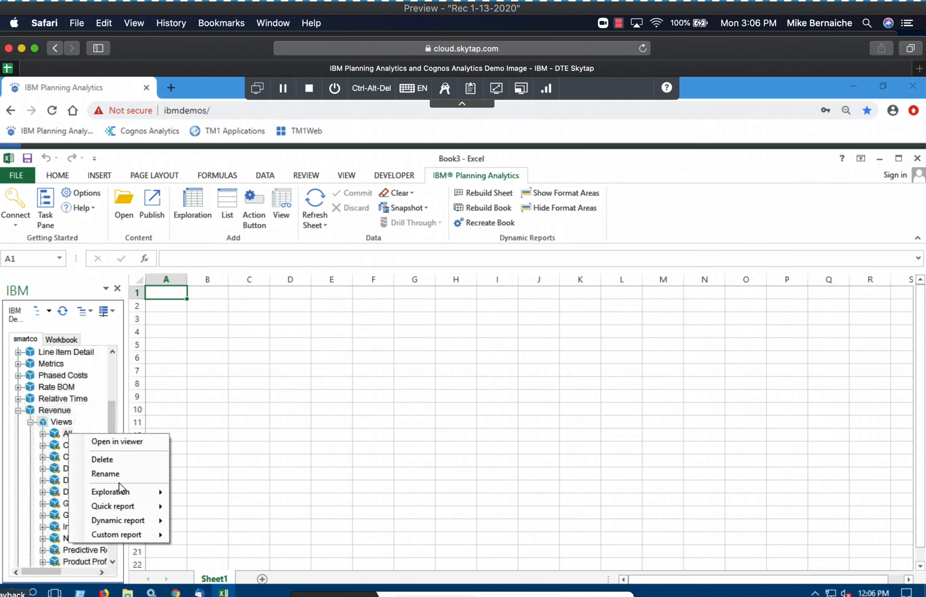
pyautogui.moveTo(124, 492)
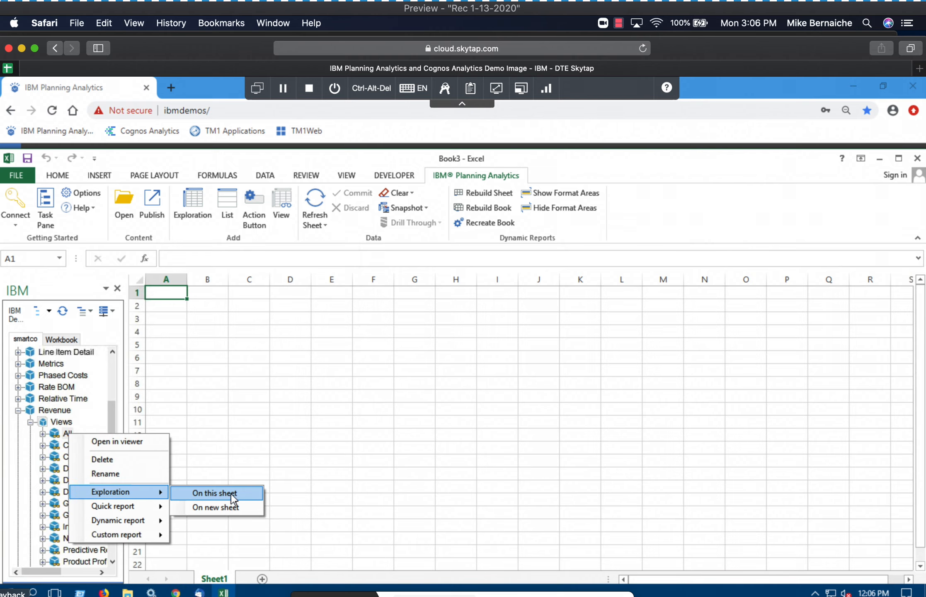
pyautogui.click(231, 493)
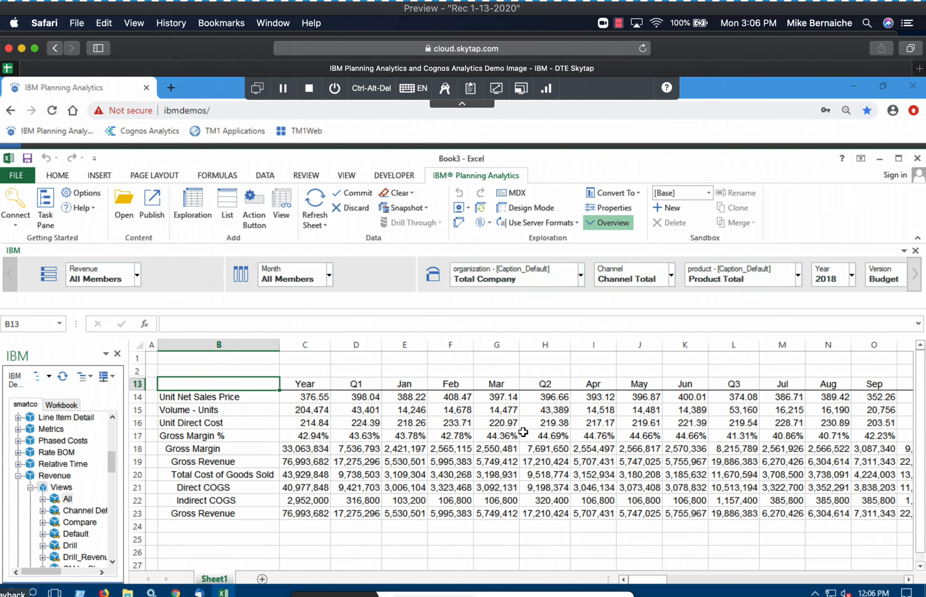
# Step: Swap product onto the rows in place of Revenue and nest the Product dimension's Color hierarchy beside it
pyautogui.moveTo(697, 284); pyautogui.dragTo(102, 280)
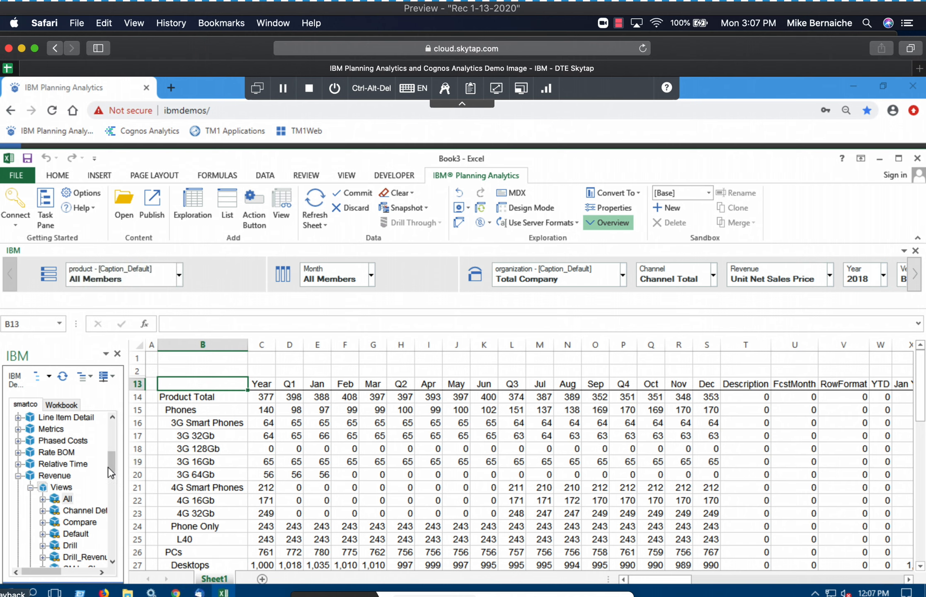
pyautogui.moveTo(113, 468); pyautogui.dragTo(107, 541)
pyautogui.click(18, 476)
pyautogui.doubleClick(74, 555)
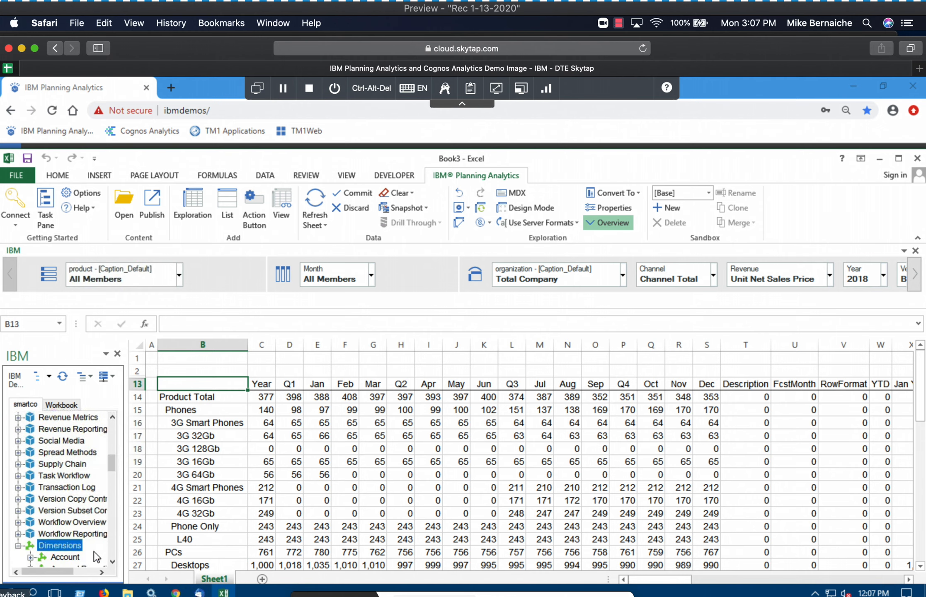
pyautogui.moveTo(113, 468); pyautogui.dragTo(108, 525)
pyautogui.doubleClick(64, 499)
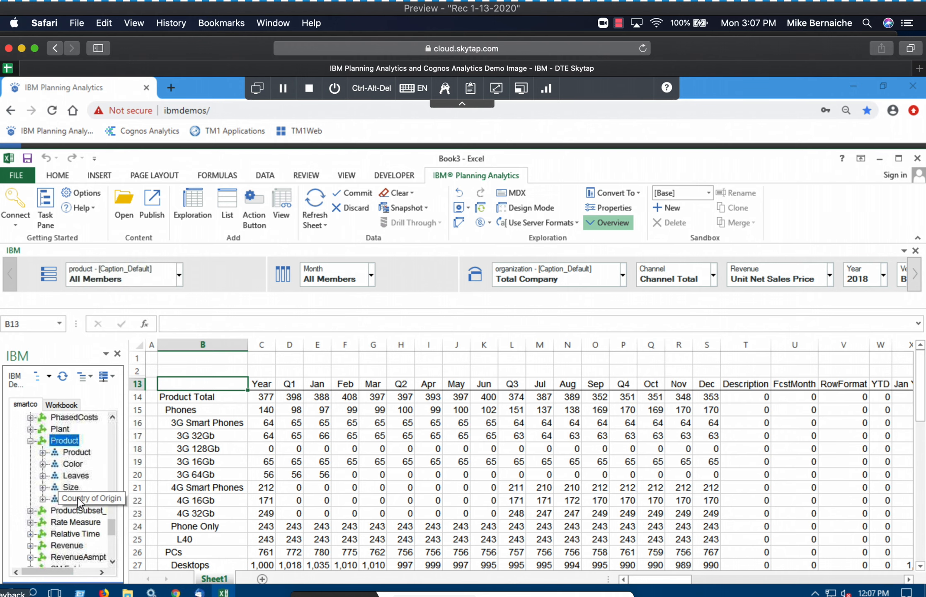
pyautogui.moveTo(73, 464); pyautogui.dragTo(203, 287)
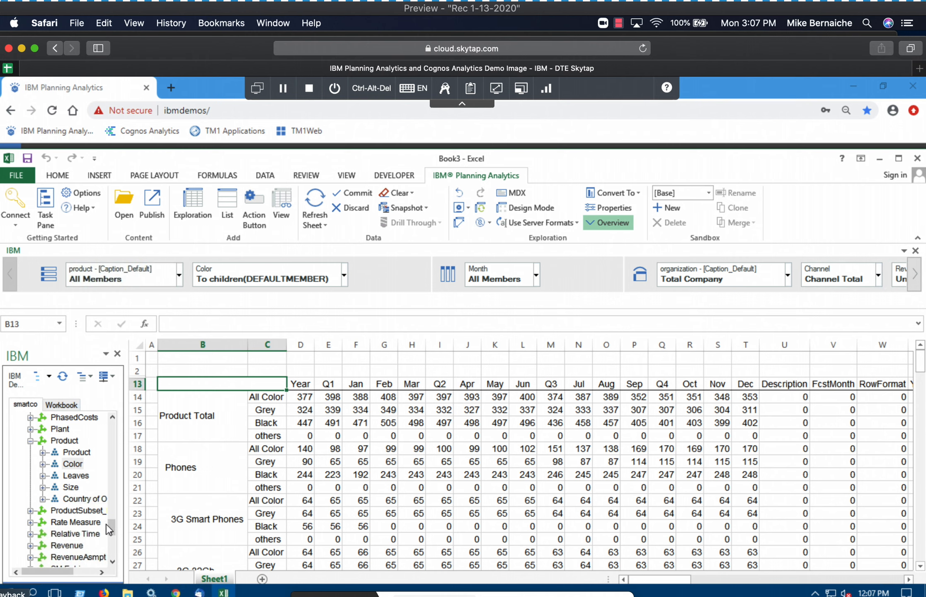
# Step: Create a Dynamic report from the Revenue cube's All view on a new sheet
pyautogui.scroll(20, 114, 440)
pyautogui.scroll(-4, 115, 523)
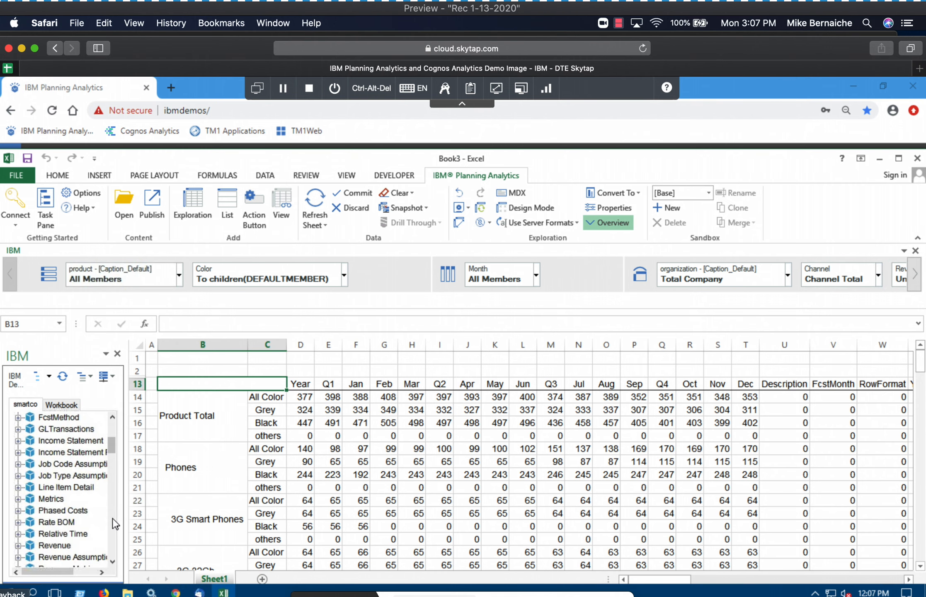
pyautogui.scroll(-4, 116, 525)
pyautogui.scroll(4, 115, 446)
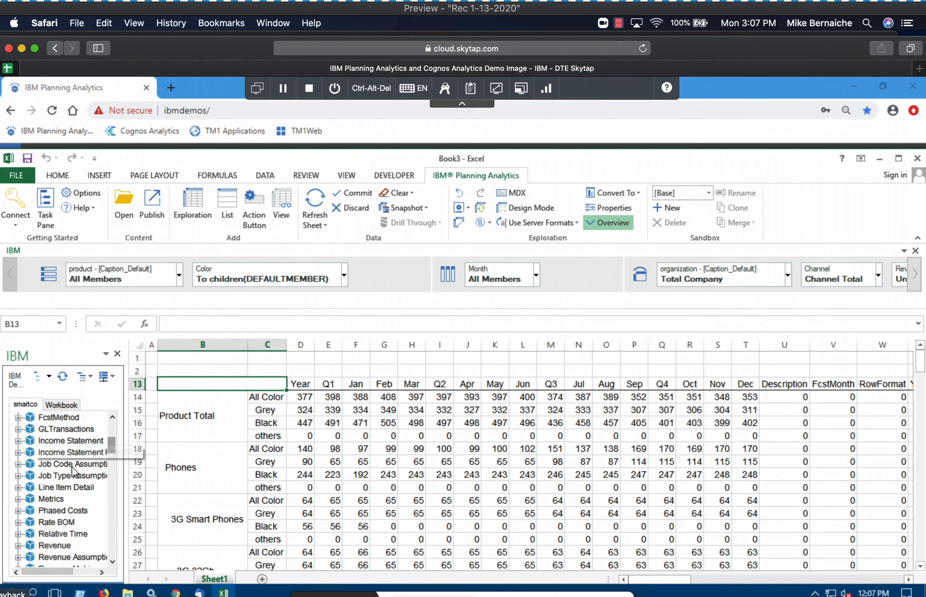
pyautogui.click(17, 544)
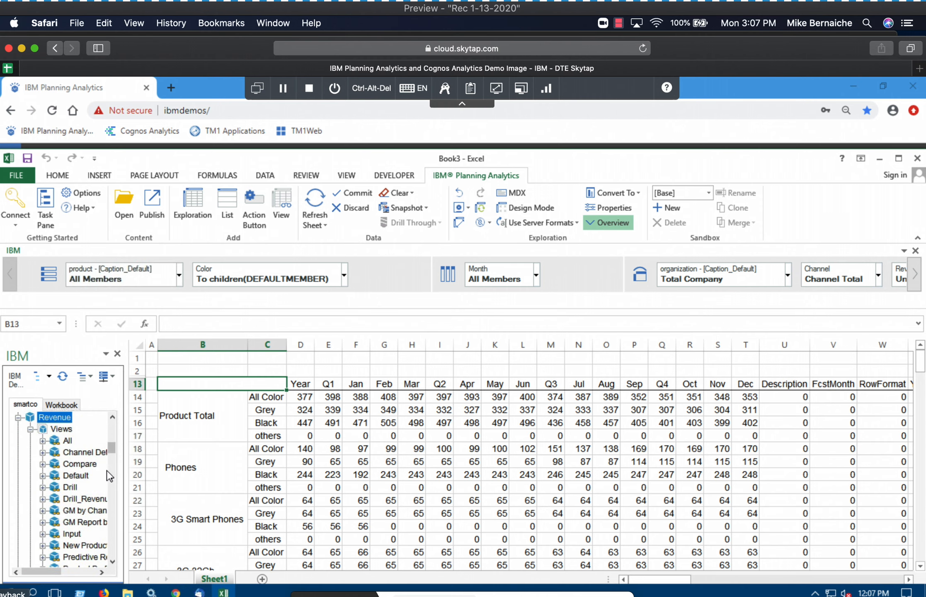
pyautogui.rightClick(68, 441)
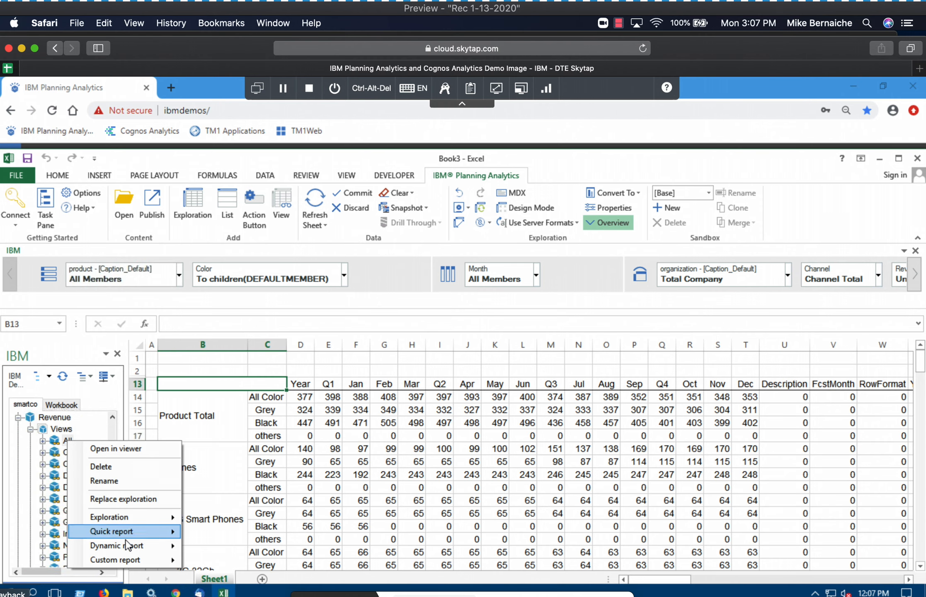
pyautogui.moveTo(125, 544)
pyautogui.click(245, 549)
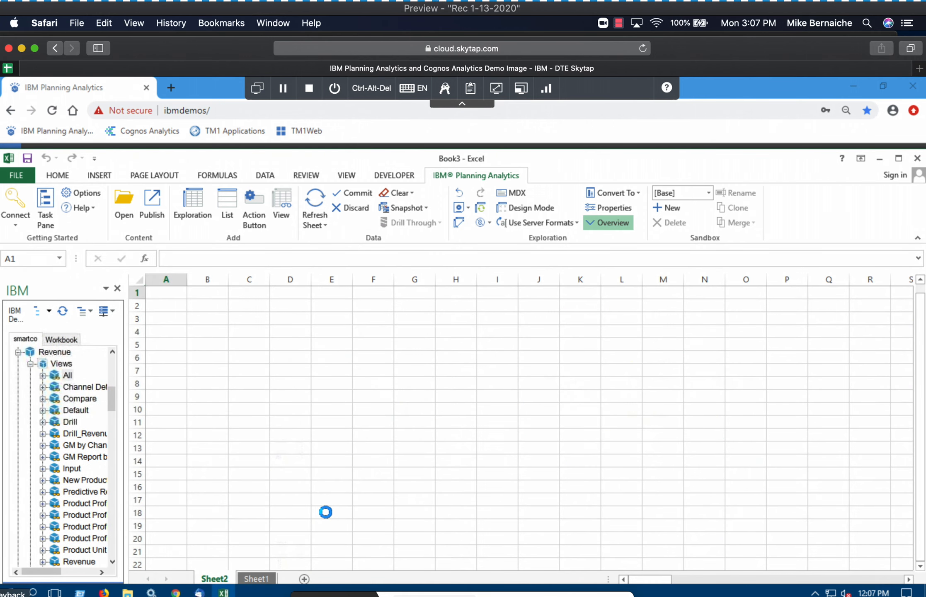
# Step: Set the organization of the Dynamic report to Michigan
pyautogui.click(290, 305)
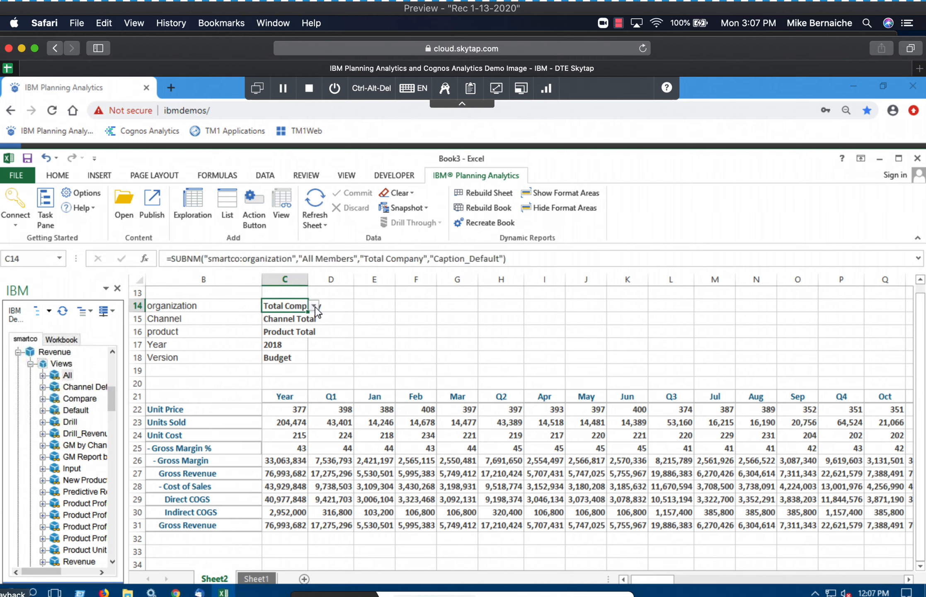
pyautogui.click(314, 306)
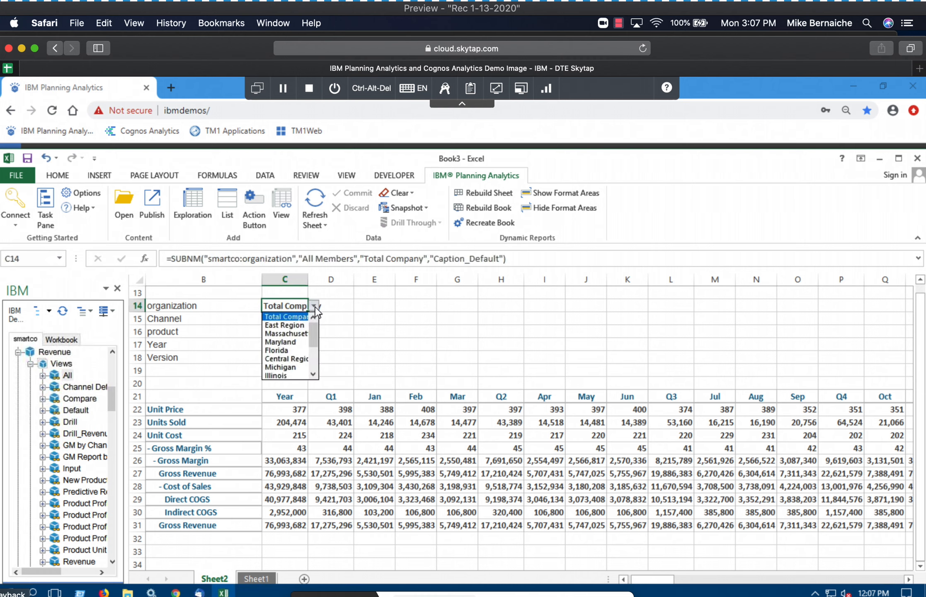
pyautogui.click(292, 369)
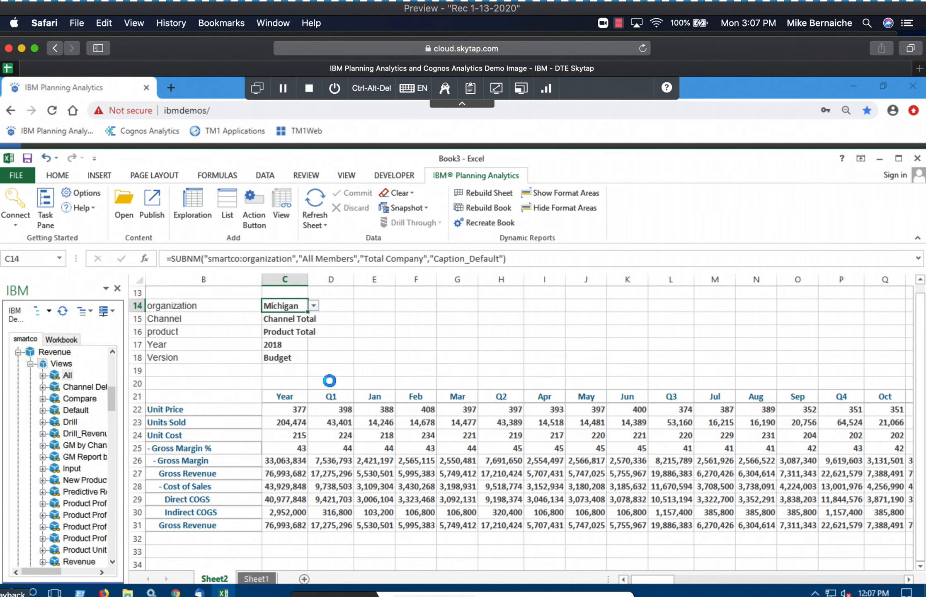
# Step: Examine the Channel choices and the formulas behind the Year values for Unit Cost and Units Sold
pyautogui.click(289, 319)
pyautogui.click(314, 319)
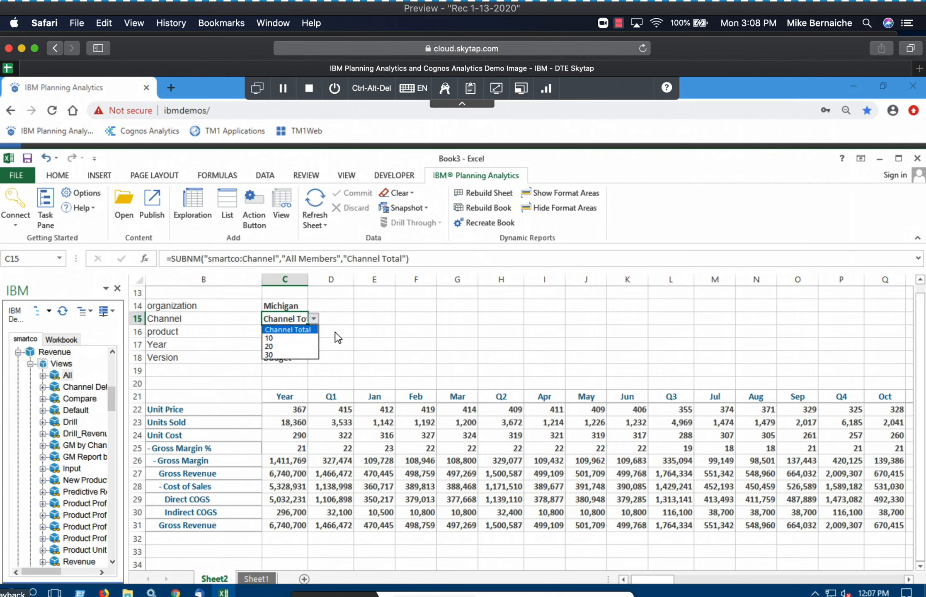
pyautogui.press('Escape')
pyautogui.click(299, 435)
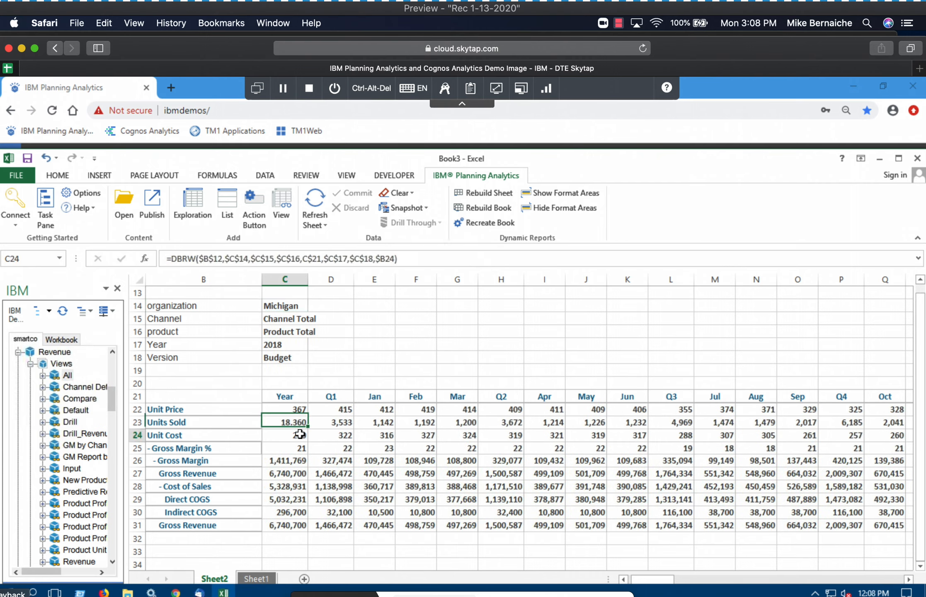
pyautogui.click(300, 423)
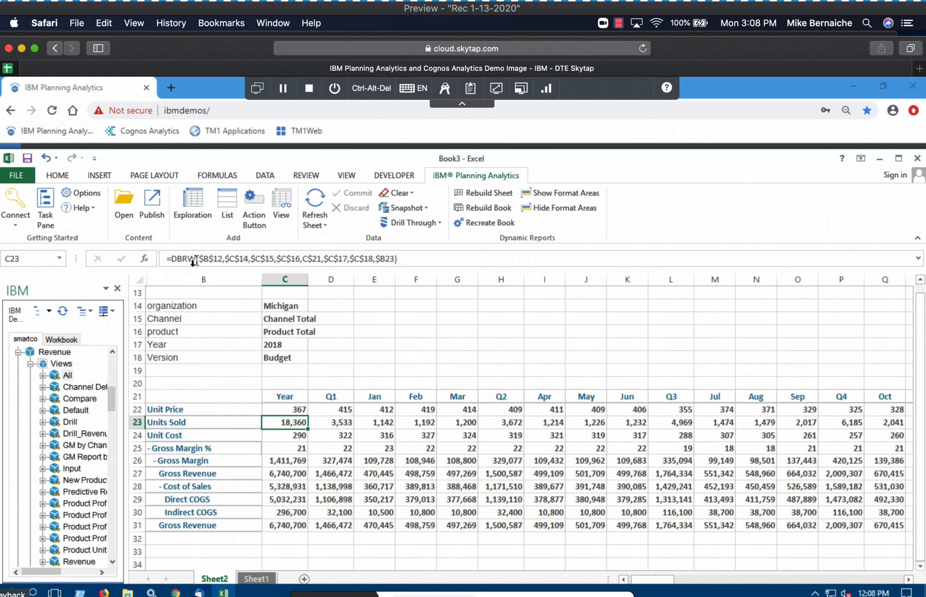